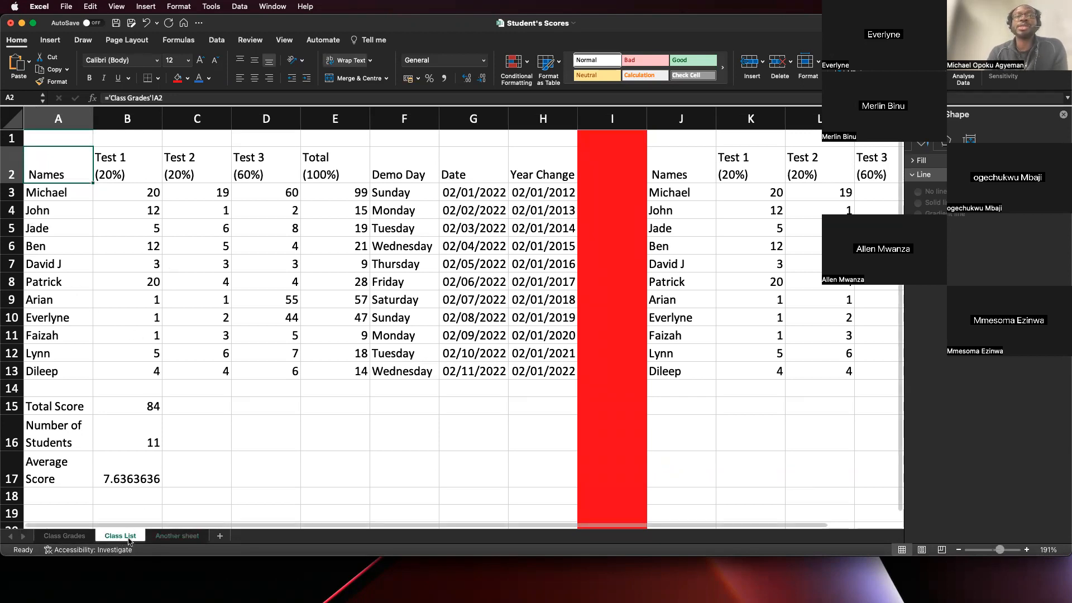
- Examine the heading in G2 of Another sheet and the Total Score cell B15 on the Class Grades sheet
{"action": "left_click", "coordinate": [193, 538]}
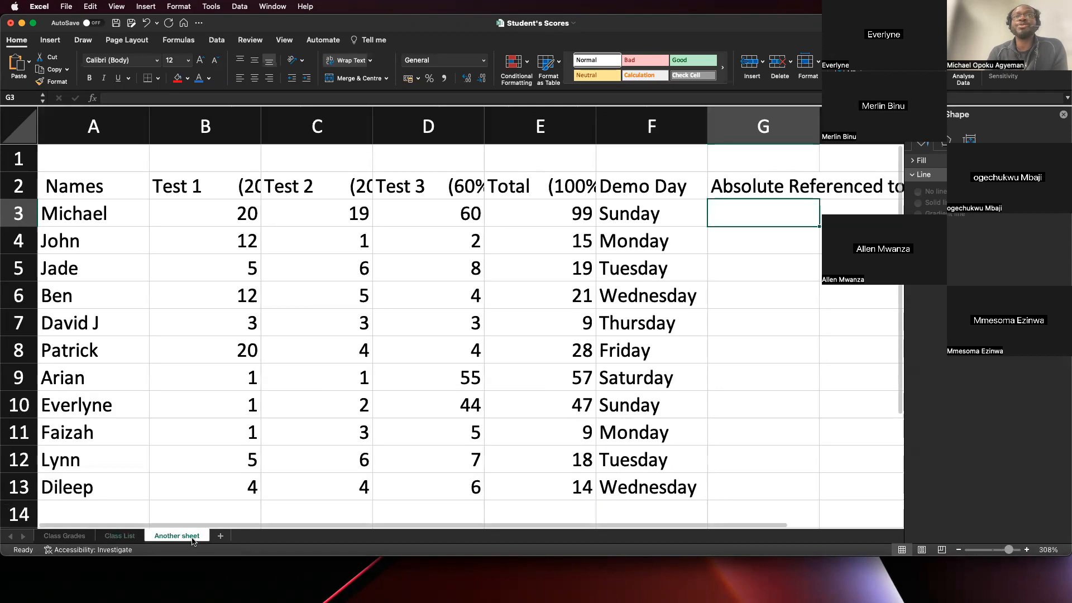
{"action": "left_click", "coordinate": [751, 189]}
{"action": "scroll", "coordinate": [751, 188], "scroll_direction": "right", "scroll_amount": 6}
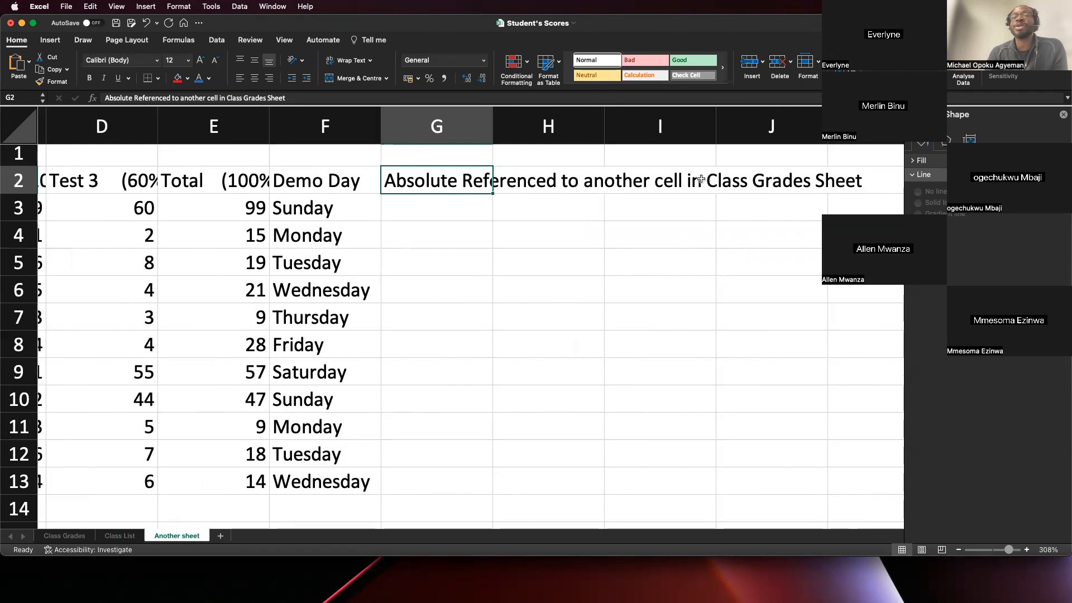
{"action": "left_click", "coordinate": [65, 534]}
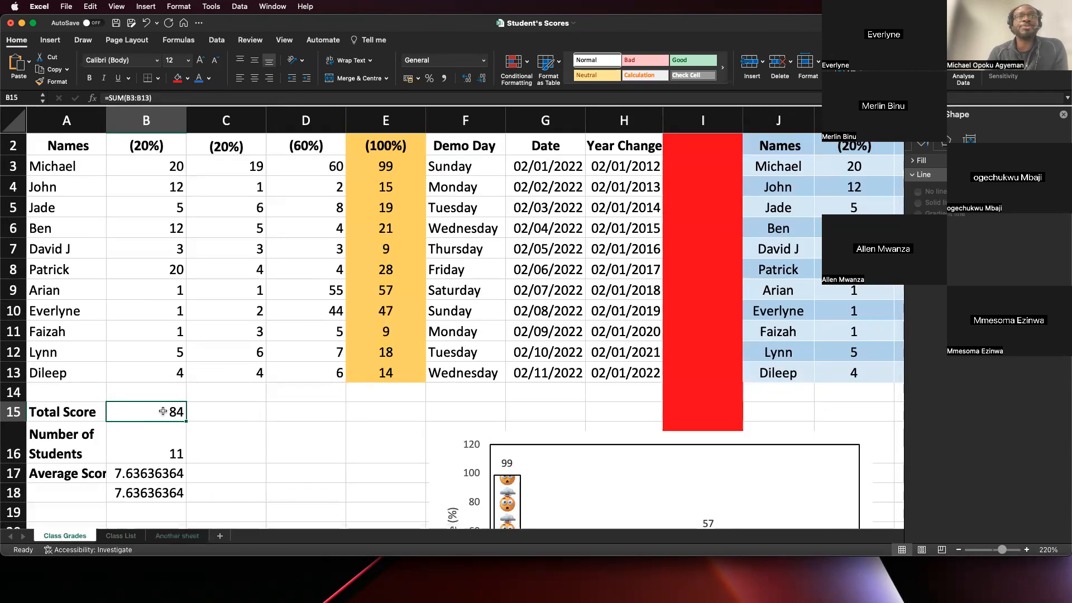
{"action": "left_click", "coordinate": [176, 535]}
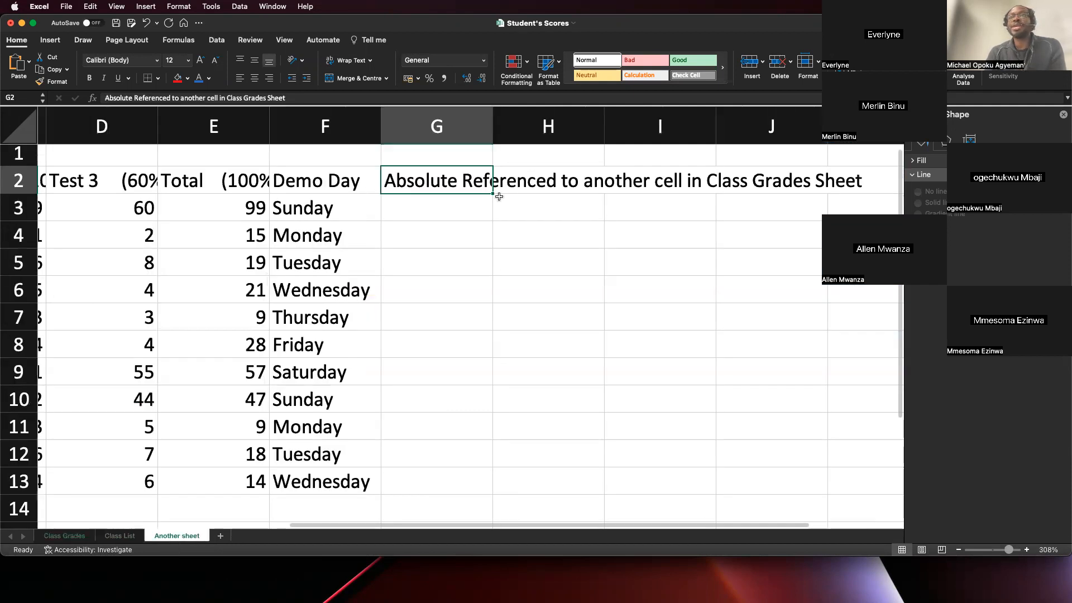
- Start a formula in G3 of Another sheet with ='Class Grades'!D3/
{"action": "left_click", "coordinate": [436, 208]}
{"action": "type", "text": "="}
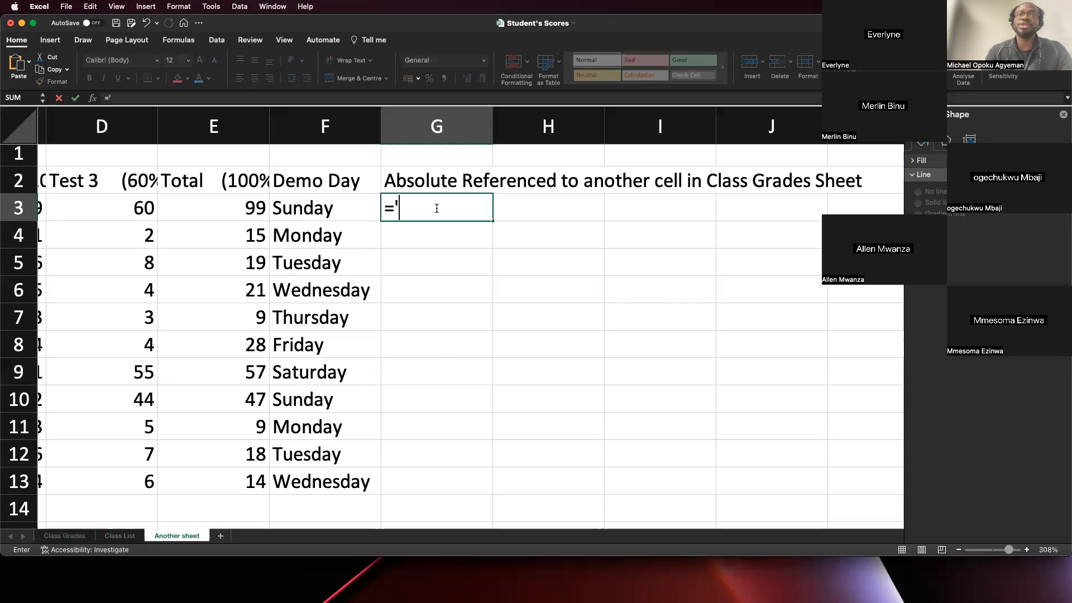
{"action": "type", "text": "'"}
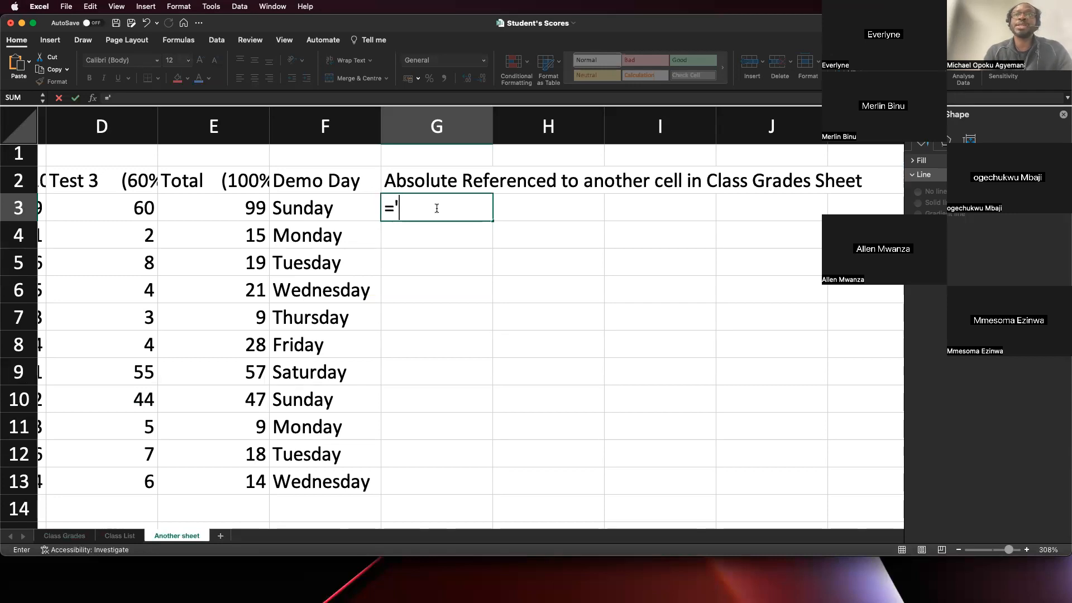
{"action": "type", "text": "Class GF"}
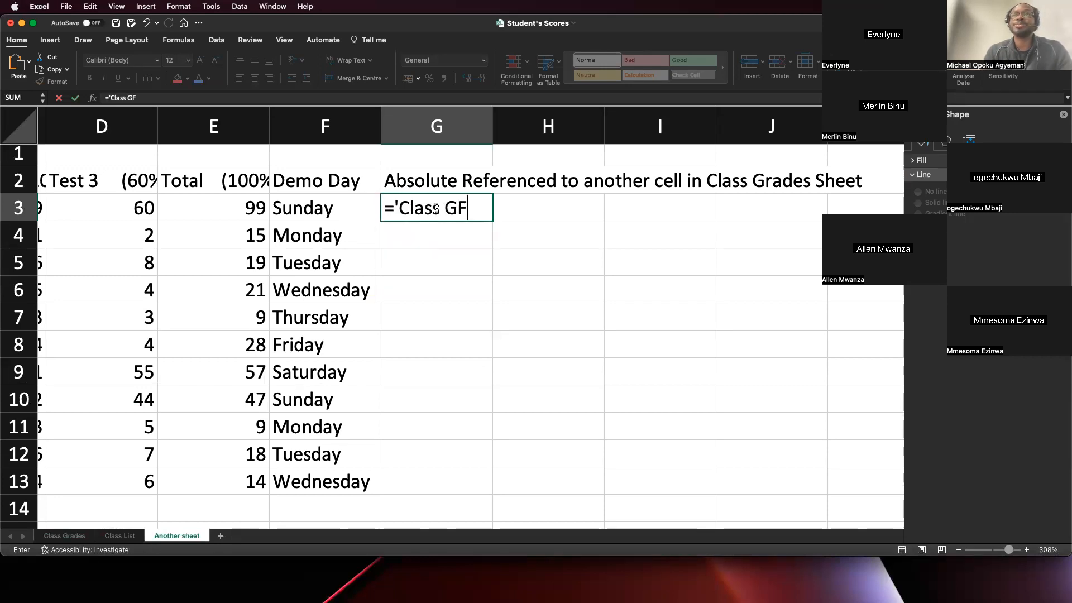
{"action": "key", "text": "BackSpace"}
{"action": "type", "text": "rades'!"}
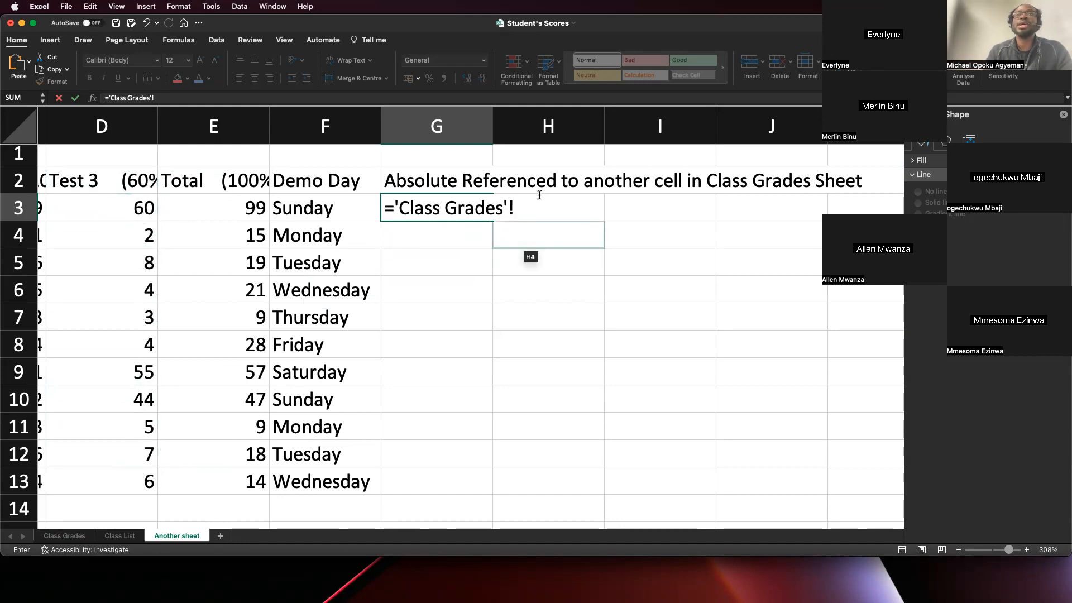
{"action": "type", "text": "D"}
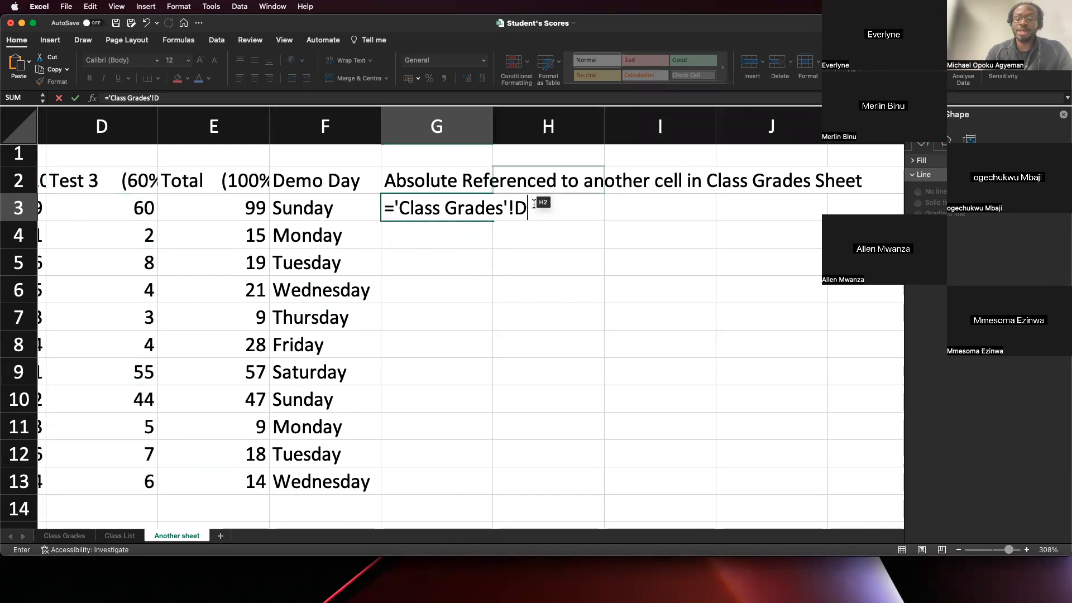
{"action": "type", "text": "3/"}
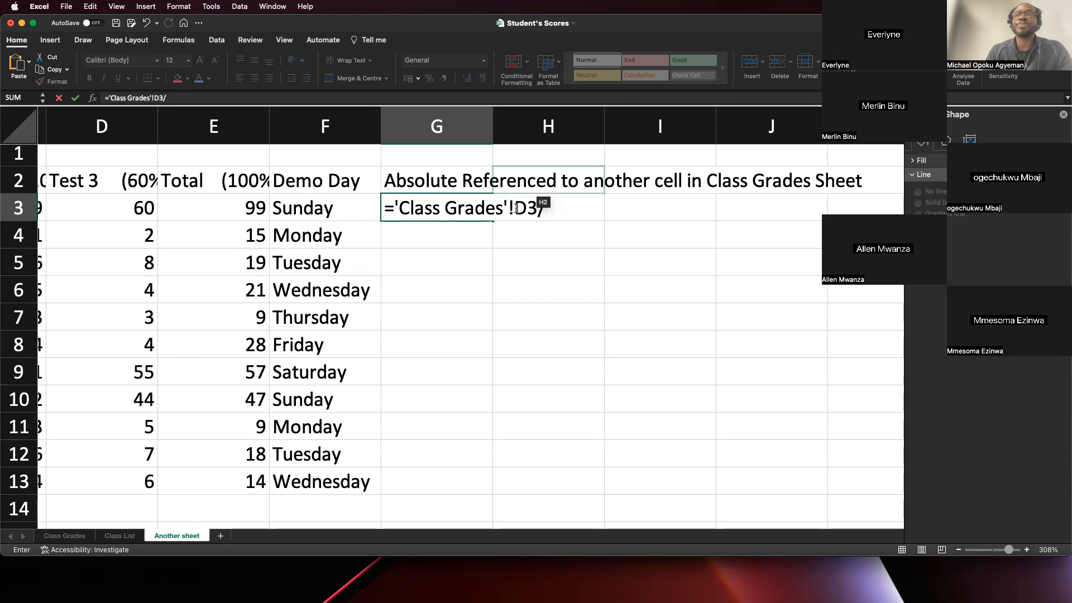
- Extend the G3 formula with the divisor $B1$15 and a closing parenthesis
{"action": "type", "text": "B"}
{"action": "key", "text": "BackSpace"}
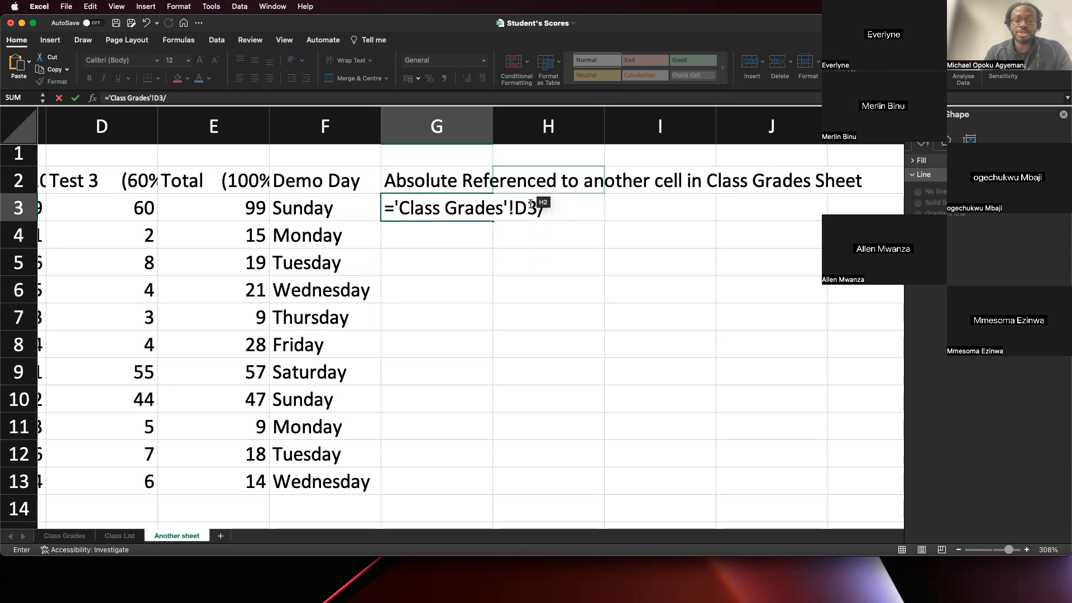
{"action": "type", "text": "B"}
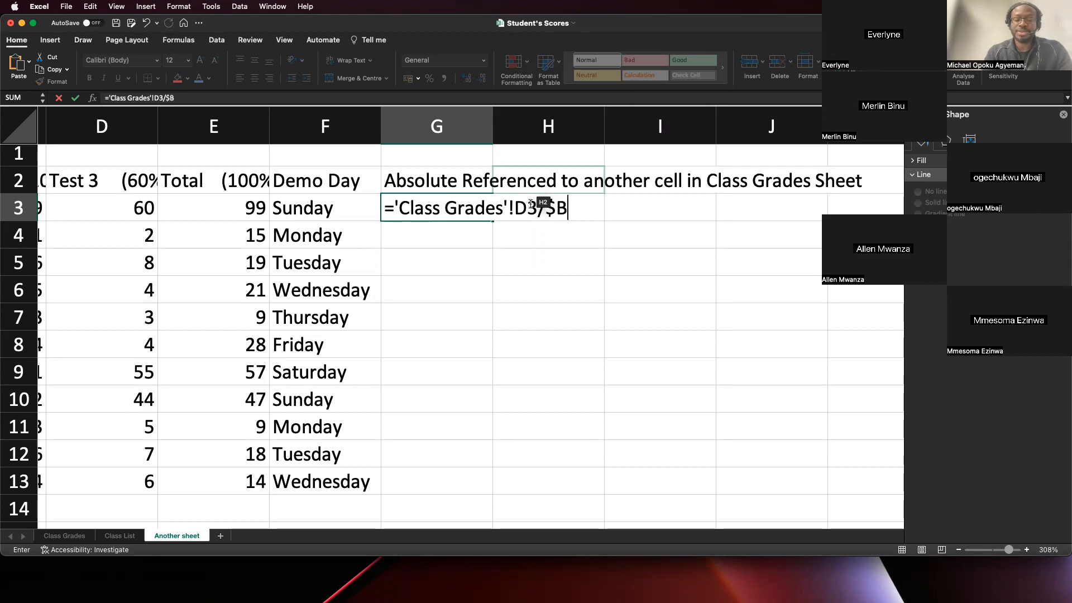
{"action": "type", "text": "1"}
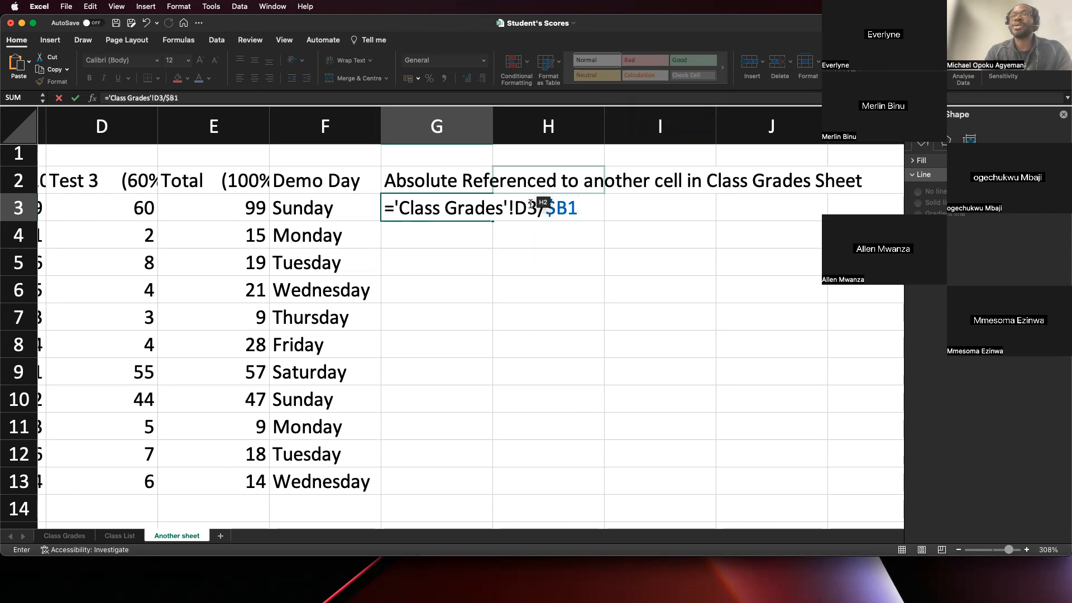
{"action": "type", "text": "$"}
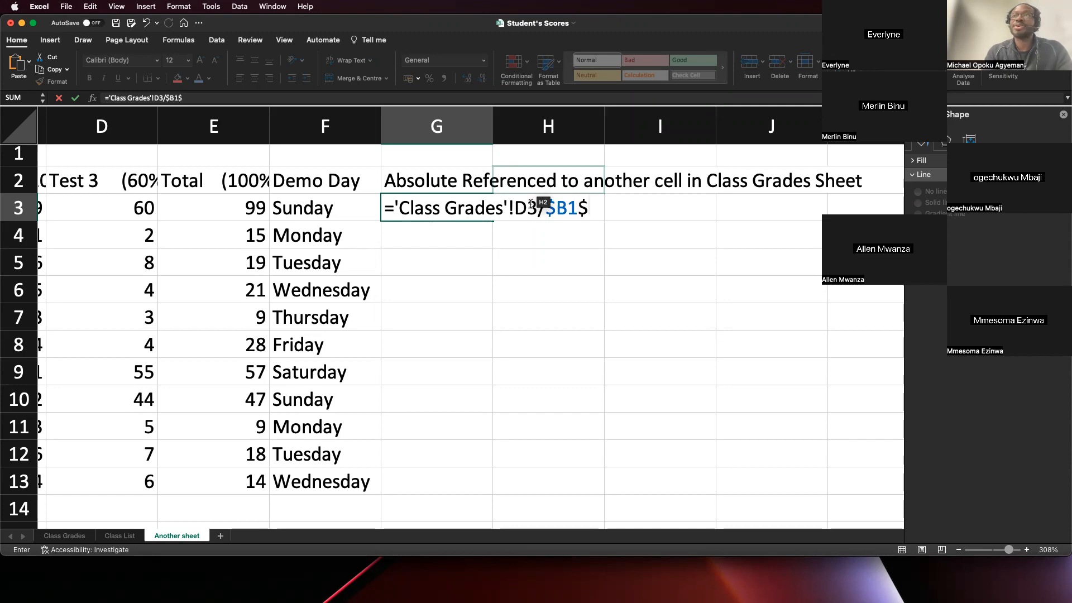
{"action": "type", "text": "15"}
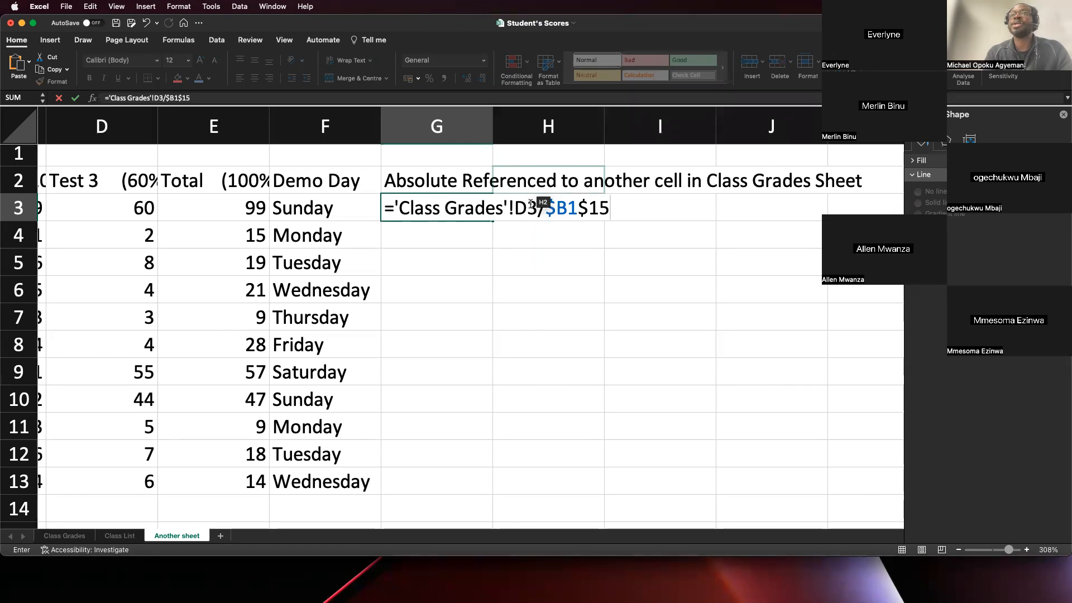
{"action": "type", "text": ")"}
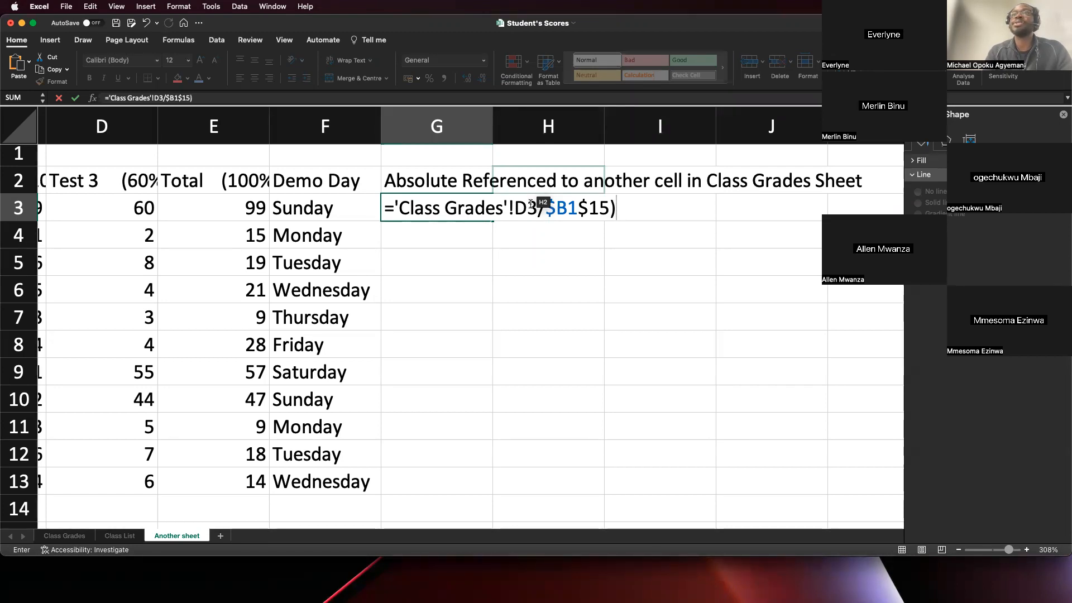
- Try to enter the G3 formula with its divisor written as ($B1$B15)
{"action": "left_click", "coordinate": [547, 210]}
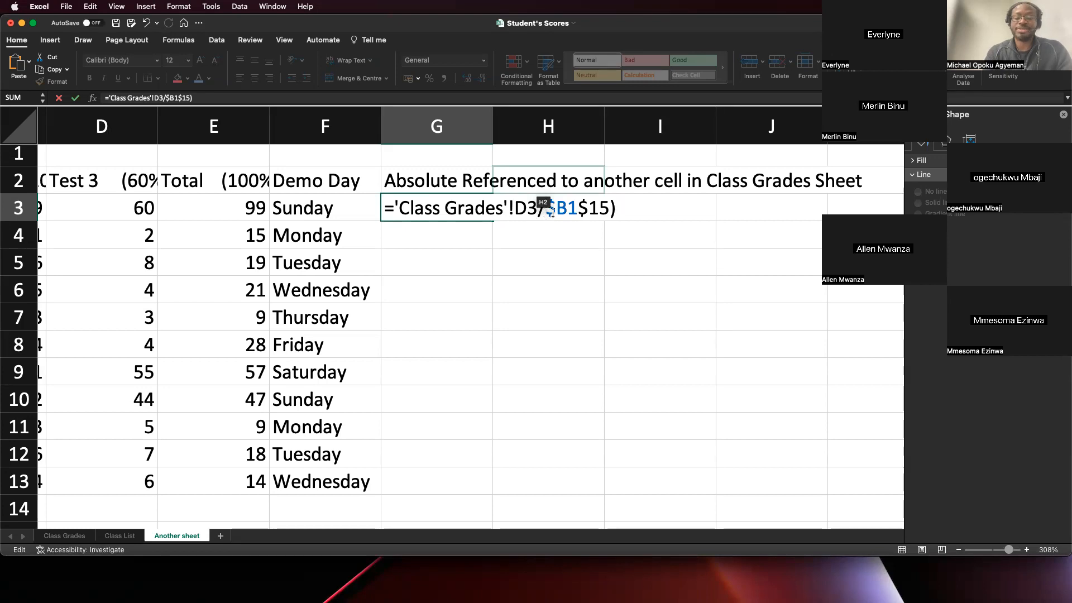
{"action": "type", "text": "("}
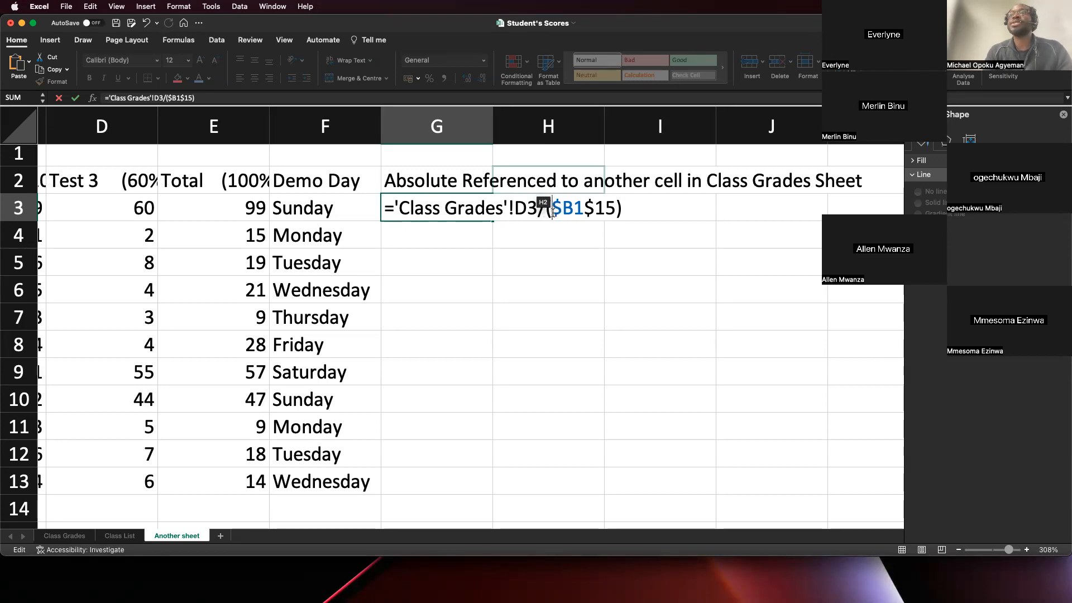
{"action": "left_click", "coordinate": [596, 209]}
{"action": "type", "text": "B"}
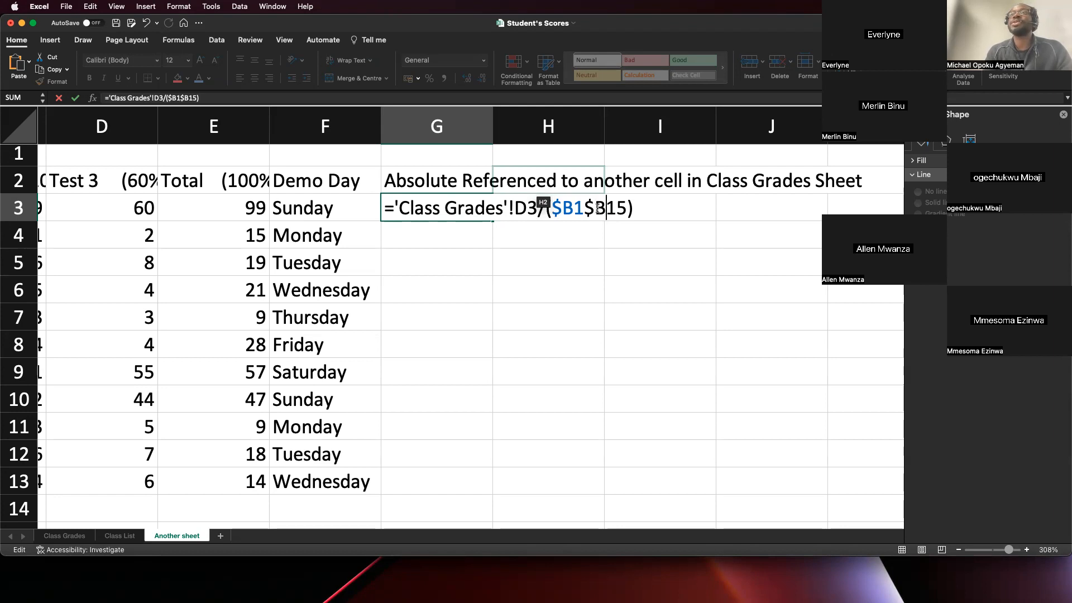
{"action": "key", "text": "Return"}
{"action": "left_click", "coordinate": [576, 289]}
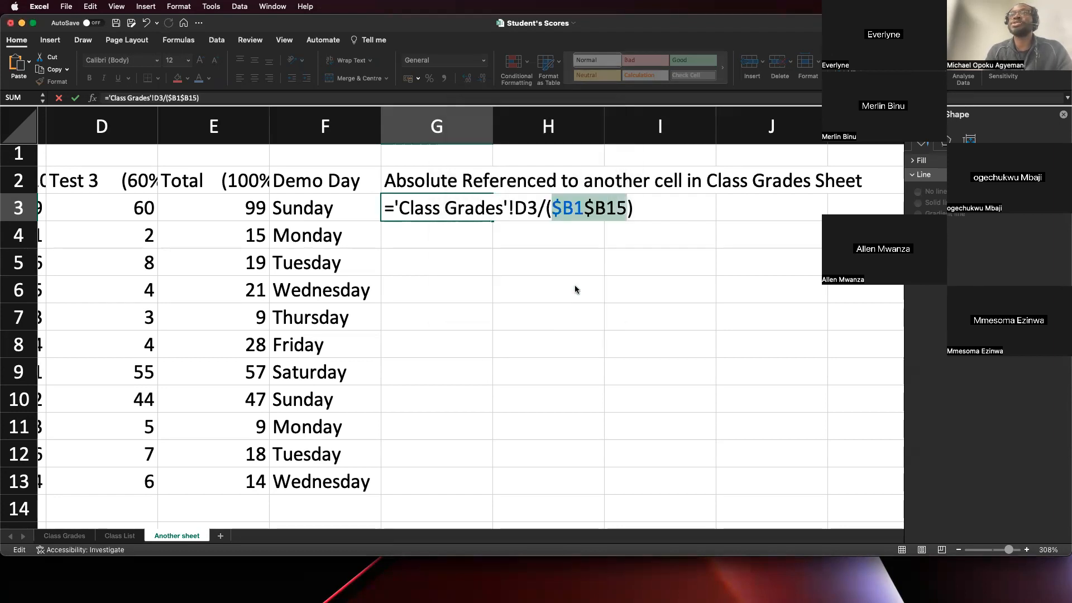
- Remove the opening parenthesis and correct the divisor in the G3 formula to the absolute reference $B$15
{"action": "left_click", "coordinate": [543, 206]}
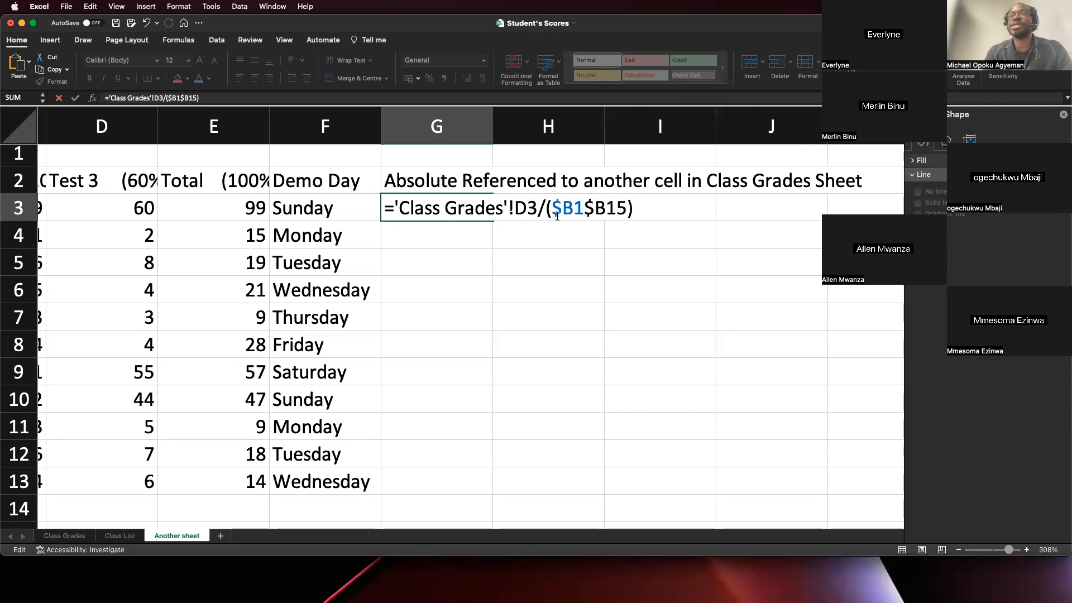
{"action": "key", "text": "BackSpace"}
{"action": "key", "text": "Left"}
{"action": "key", "text": "Left"}
{"action": "key", "text": "Left"}
{"action": "key", "text": "Left"}
{"action": "key", "text": "Right"}
{"action": "key", "text": "Right"}
{"action": "key", "text": "Right"}
{"action": "key", "text": "Right"}
{"action": "key", "text": "Right"}
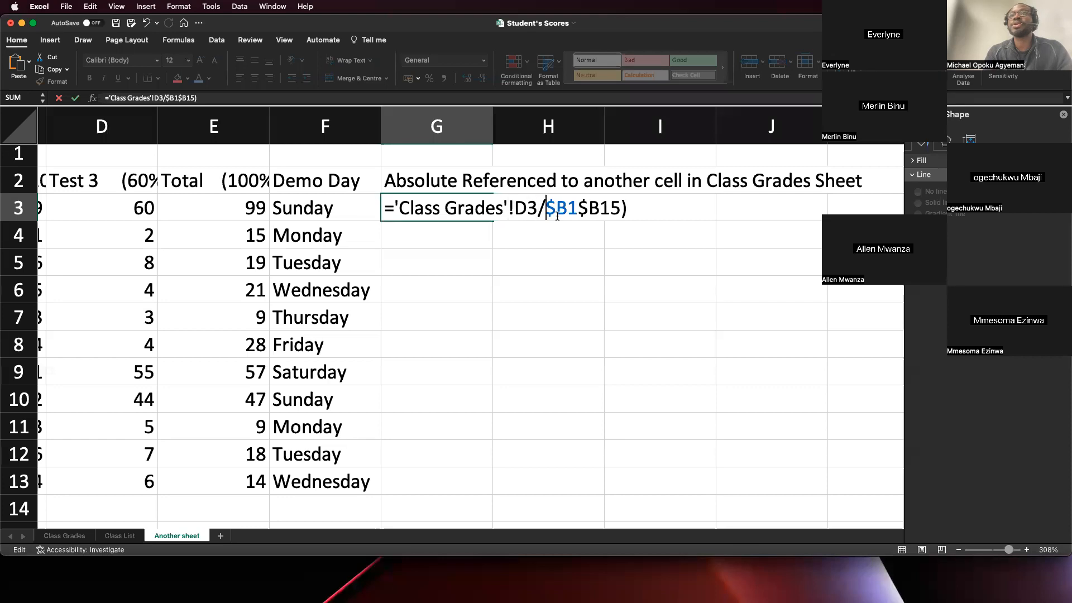
{"action": "key", "text": "BackSpace"}
{"action": "type", "text": "$"}
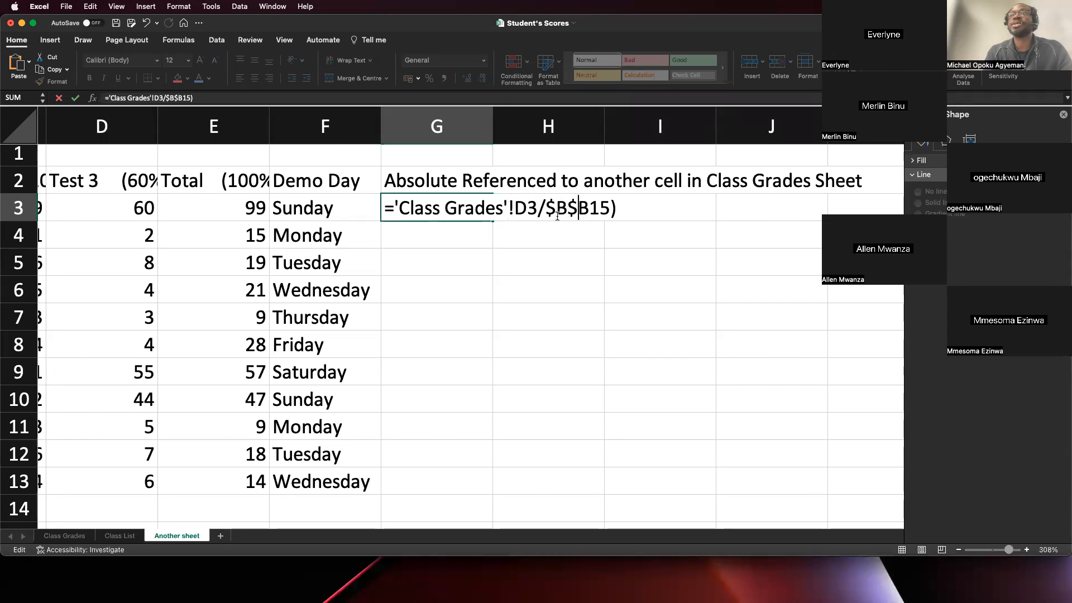
{"action": "key", "text": "BackSpace"}
{"action": "key", "text": "Right"}
{"action": "key", "text": "BackSpace"}
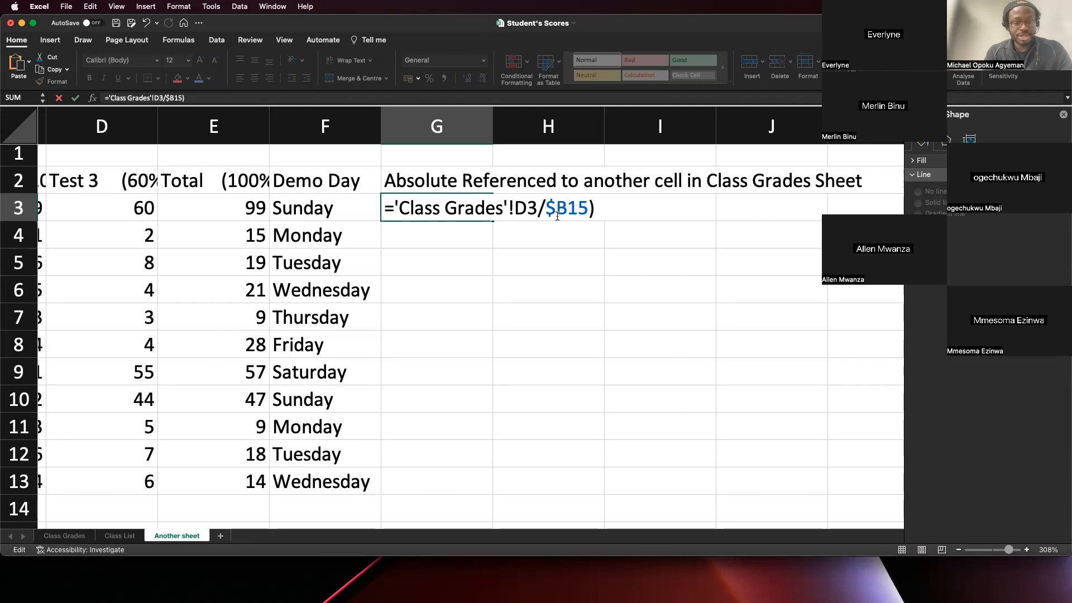
{"action": "type", "text": "$"}
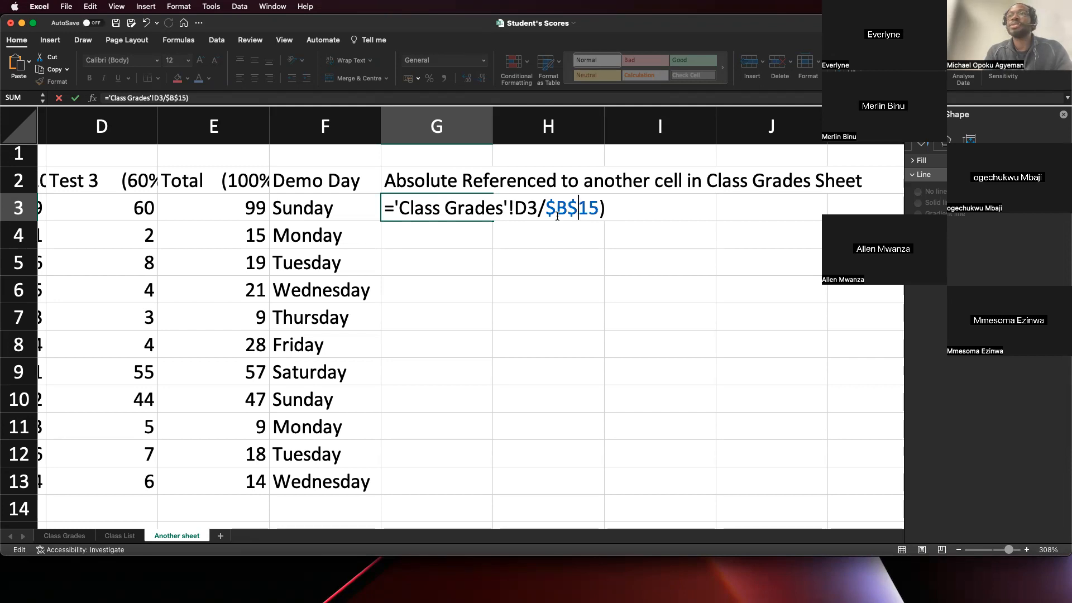
- Try to enter the G3 formula with D3/$B$15 enclosed in parentheses after the Class Grades sheet reference
{"action": "key", "text": "Left"}
{"action": "key", "text": "Left"}
{"action": "key", "text": "Left"}
{"action": "key", "text": "Left"}
{"action": "key", "text": "Left"}
{"action": "key", "text": "Left"}
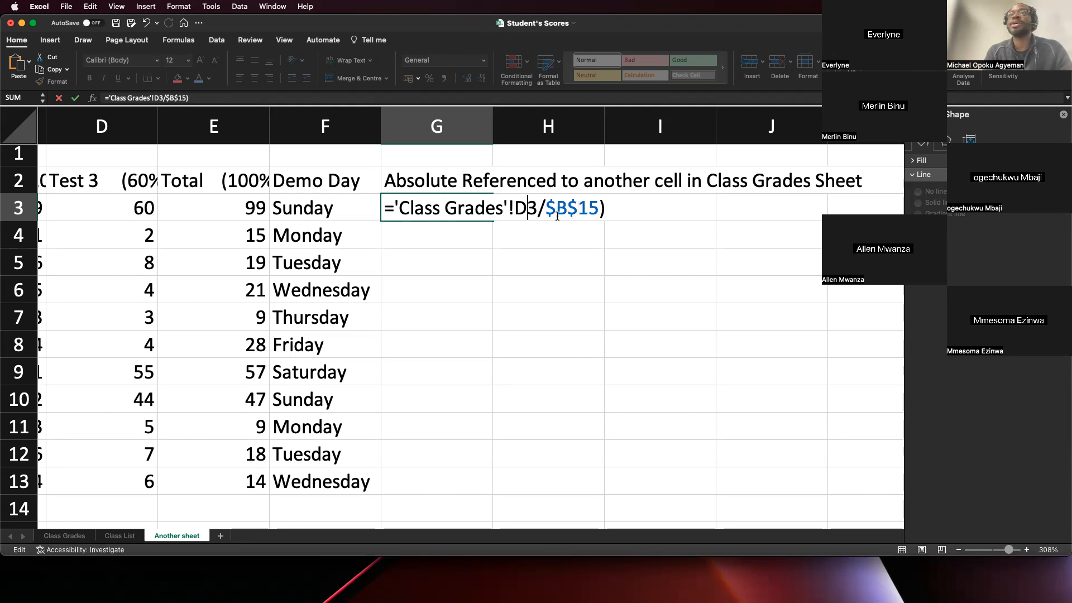
{"action": "type", "text": "("}
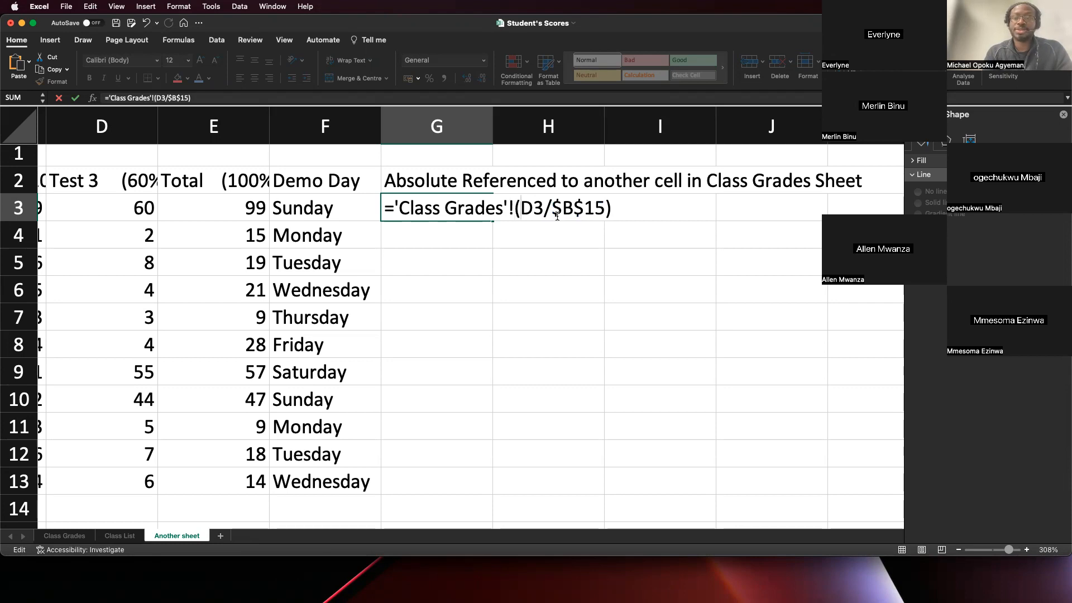
{"action": "key", "text": "Return"}
- Remove both parentheses and enter the G3 formula as ='Class Grades'!D3/$B$15
{"action": "key", "text": "Return"}
{"action": "key", "text": "Left"}
{"action": "key", "text": "BackSpace"}
{"action": "key", "text": "Right"}
{"action": "key", "text": "Right"}
{"action": "key", "text": "Right"}
{"action": "key", "text": "Right"}
{"action": "key", "text": "Right"}
{"action": "key", "text": "Right"}
{"action": "key", "text": "Right"}
{"action": "key", "text": "Right"}
{"action": "key", "text": "Delete"}
{"action": "key", "text": "Return"}
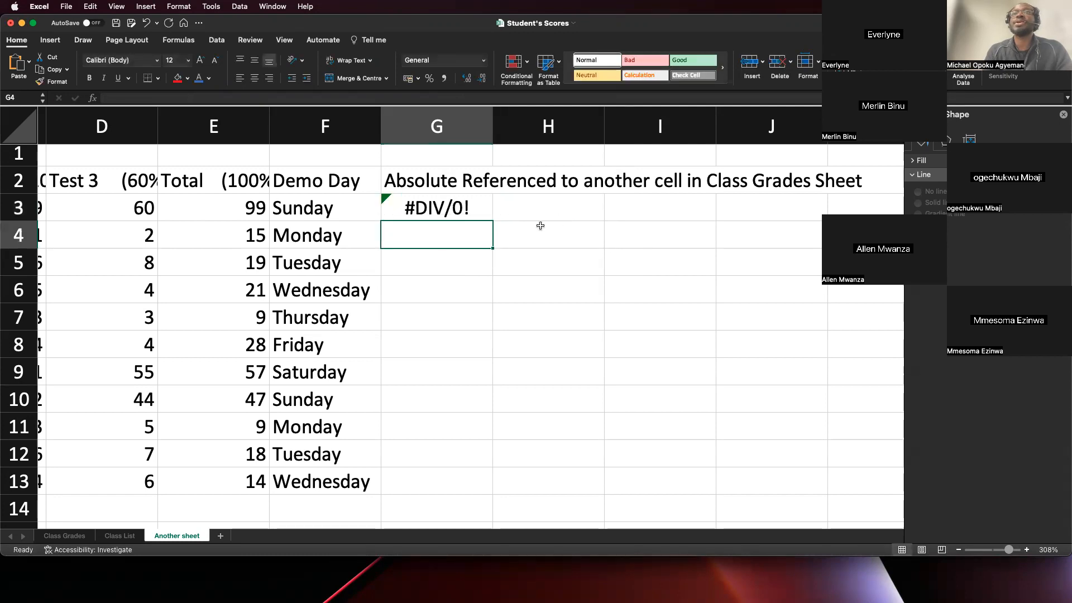
- Inspect the formula in G3 and compare its references with D3 and B15 on the Class Grades sheet
{"action": "double_click", "coordinate": [458, 208]}
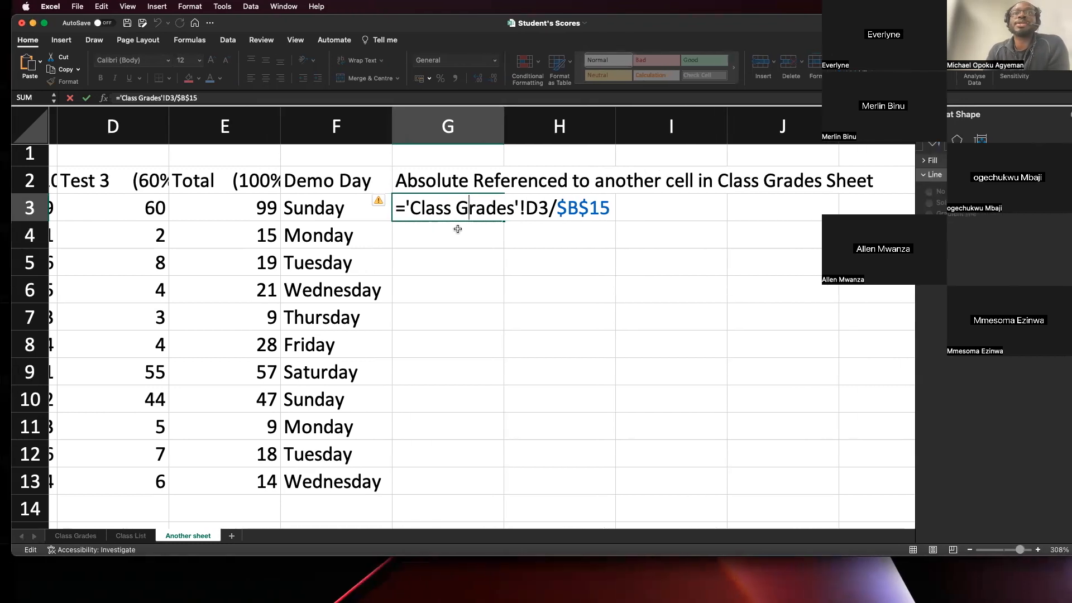
{"action": "left_click", "coordinate": [65, 535]}
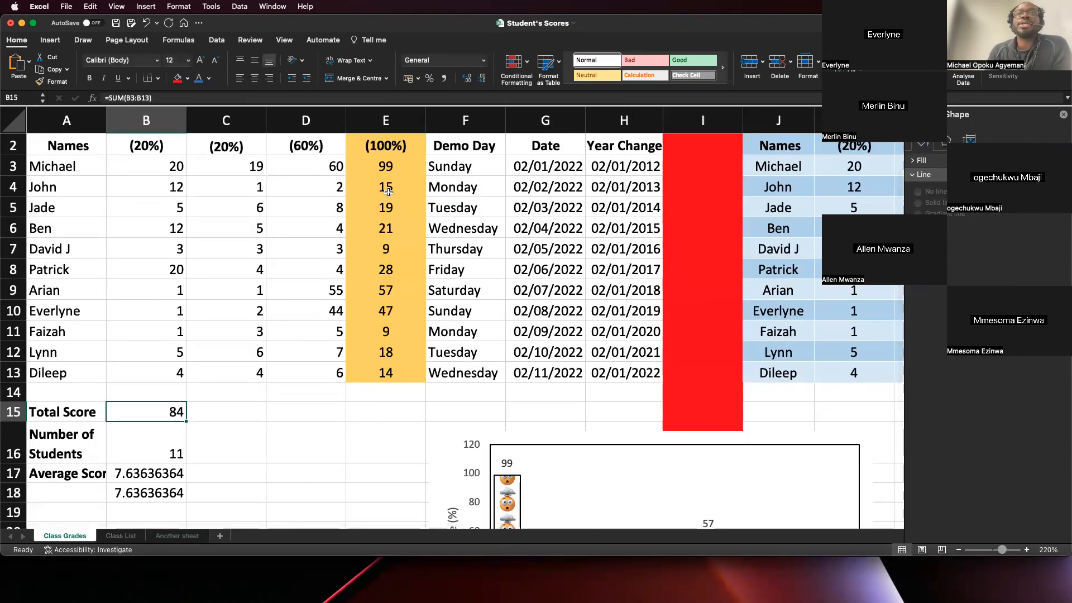
{"action": "double_click", "coordinate": [319, 168]}
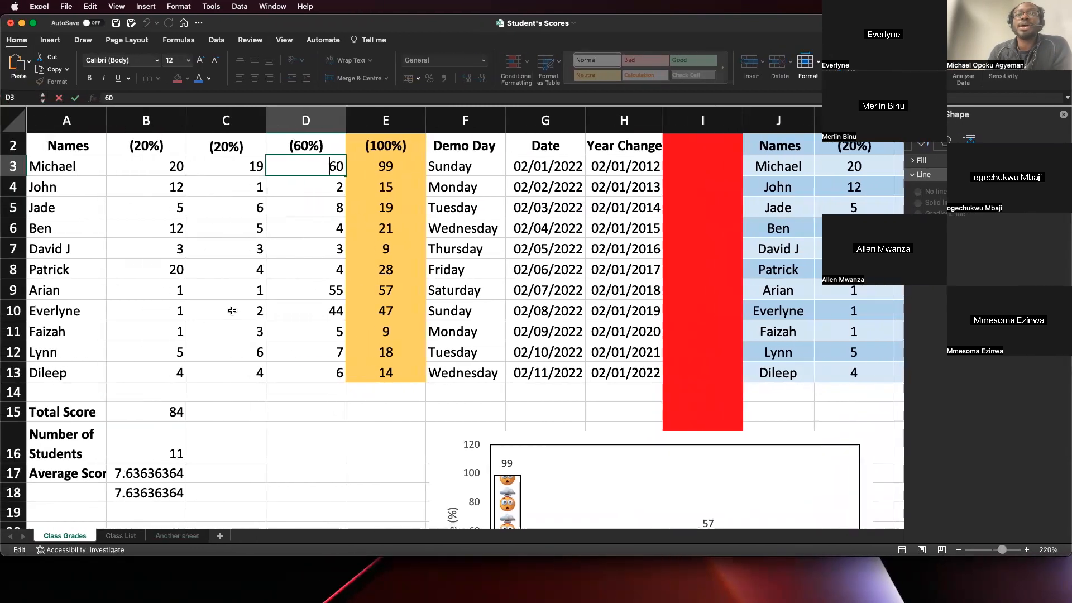
{"action": "left_click", "coordinate": [160, 406]}
{"action": "key", "text": "ctrl+Right"}
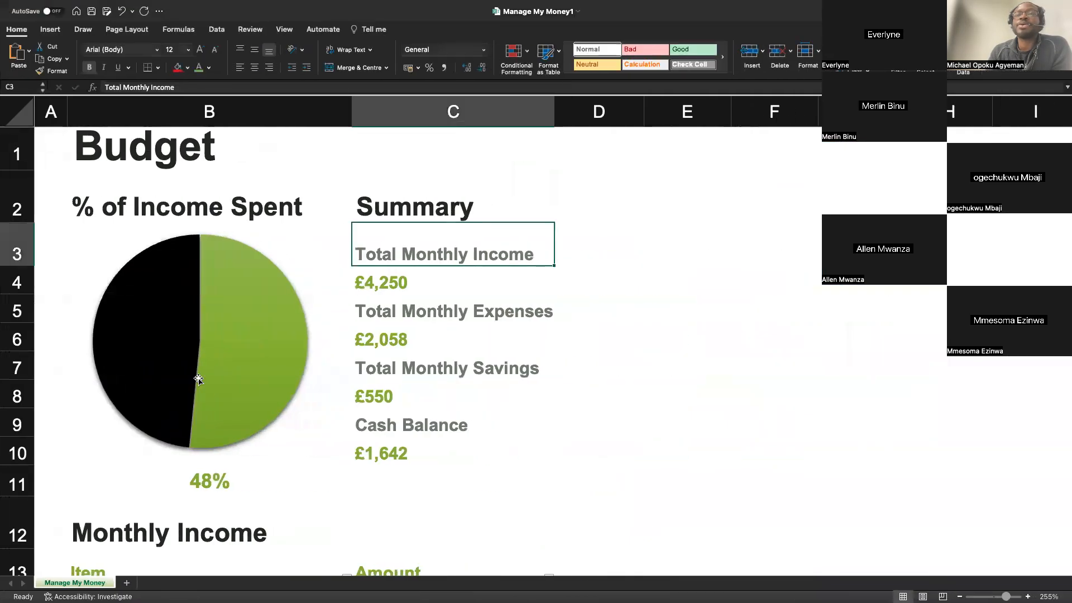
{"action": "key", "text": "ctrl+Left"}
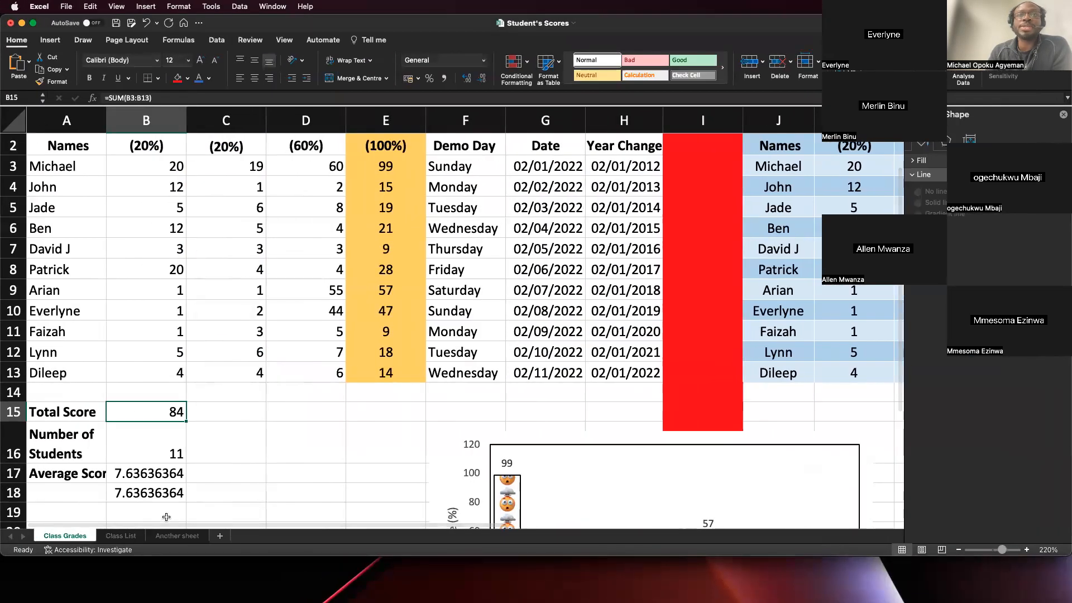
- Check cell B15 on Another sheet, which the divisor in the G3 formula refers to
{"action": "left_click", "coordinate": [175, 537]}
{"action": "scroll", "coordinate": [429, 291], "scroll_direction": "down", "scroll_amount": 4}
{"action": "scroll", "coordinate": [430, 289], "scroll_direction": "left", "scroll_amount": 3}
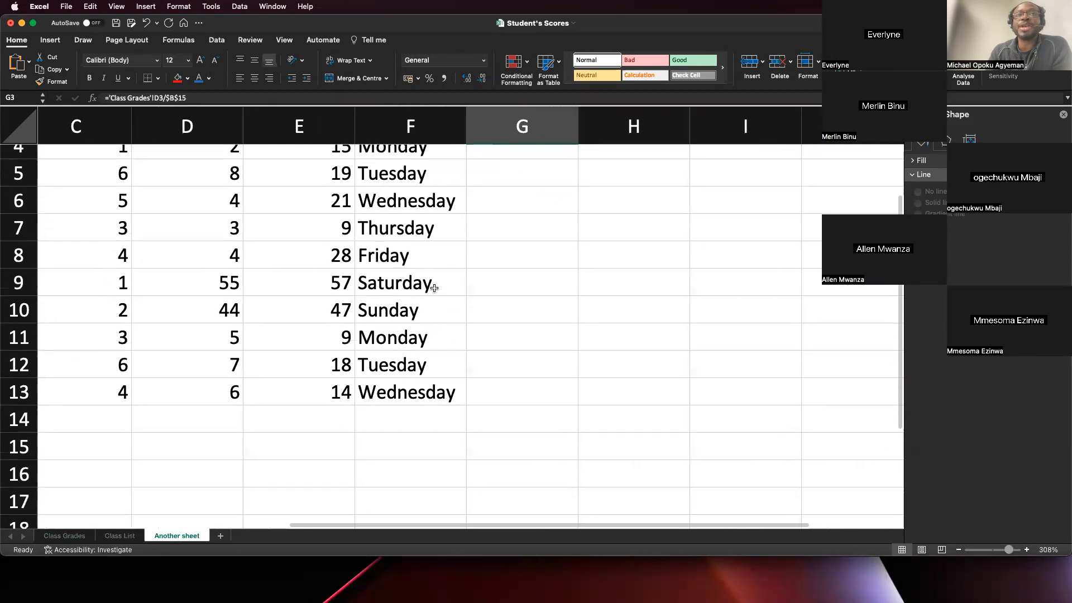
{"action": "scroll", "coordinate": [434, 285], "scroll_direction": "right", "scroll_amount": 2}
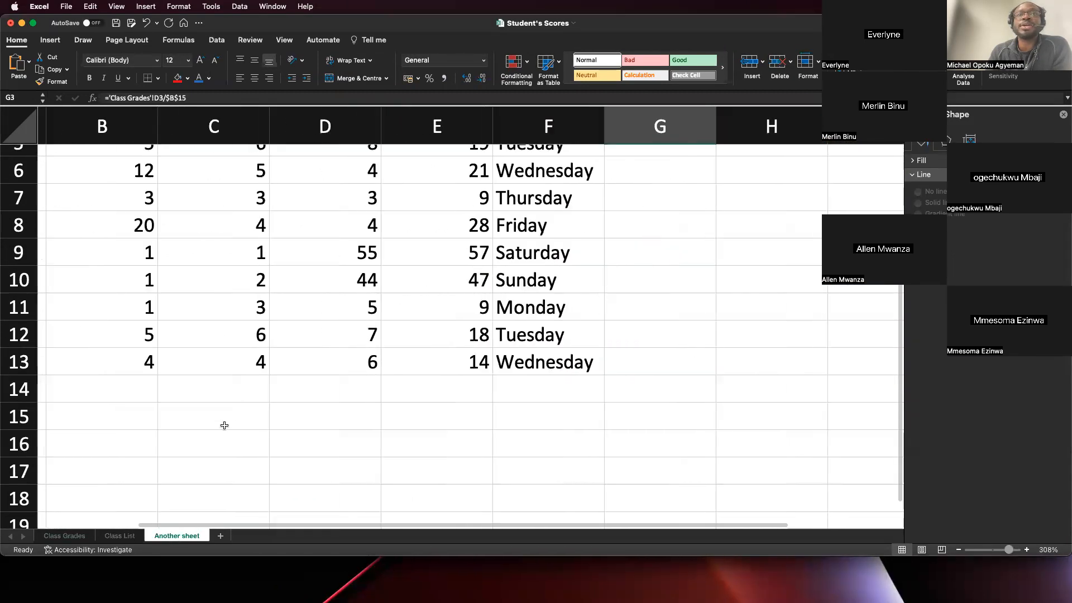
- Fill the cross-sheet formulas in C13 and B13 down to row 17 on Another sheet
{"action": "left_click", "coordinate": [214, 448]}
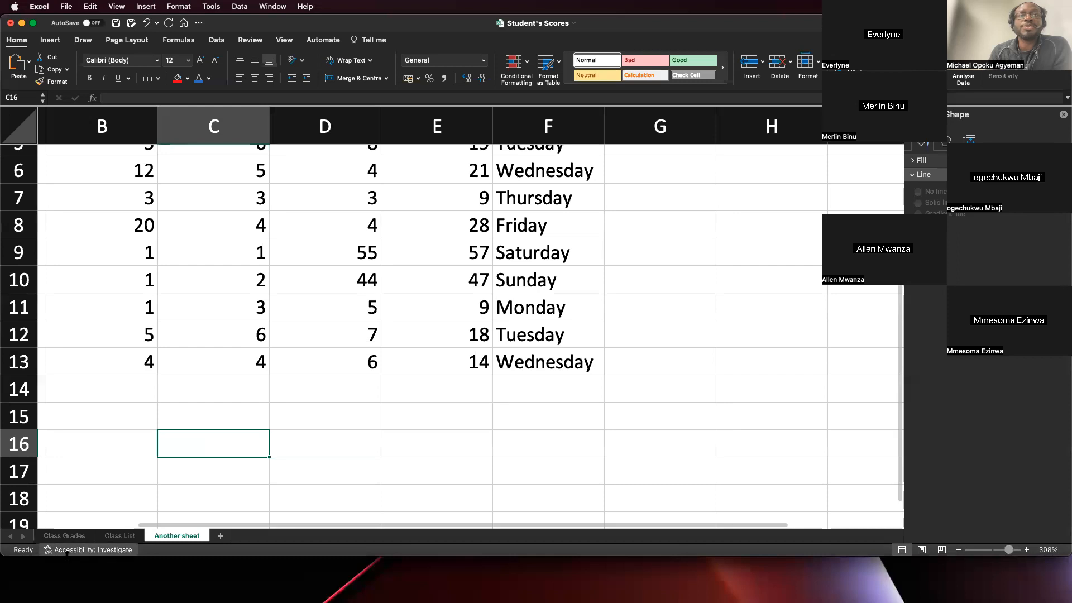
{"action": "left_click", "coordinate": [247, 346]}
{"action": "left_click", "coordinate": [251, 362]}
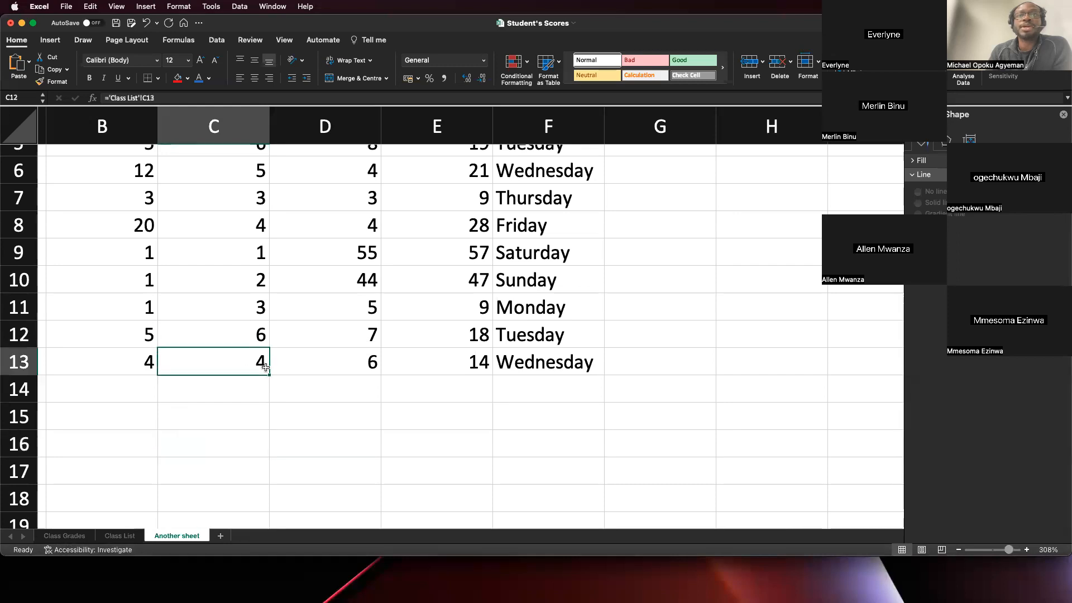
{"action": "left_click_drag", "start_coordinate": [269, 376], "coordinate": [254, 475]}
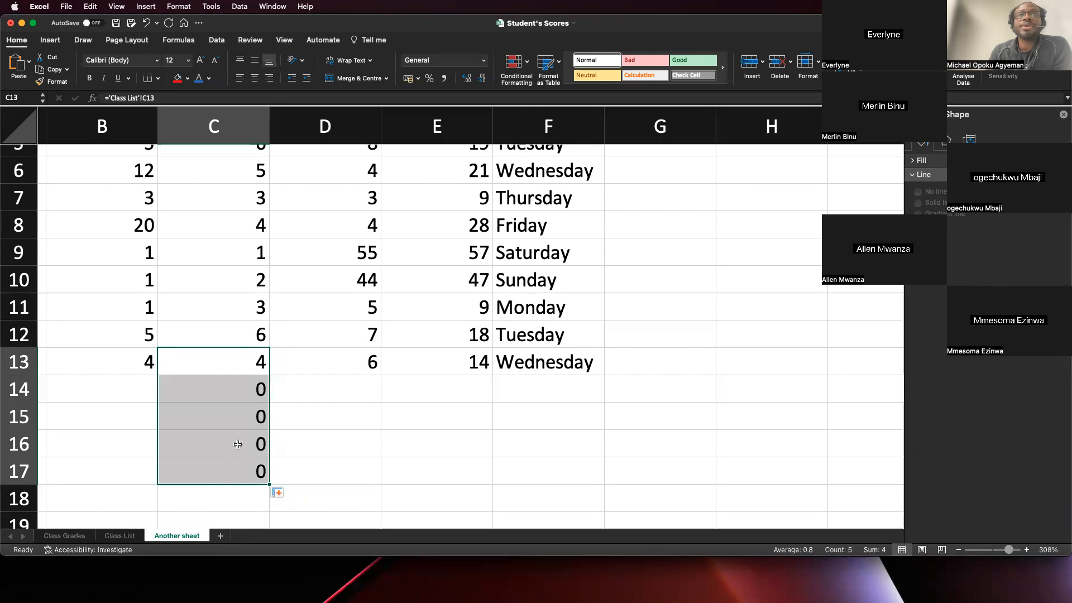
{"action": "left_click", "coordinate": [149, 375]}
{"action": "left_click_drag", "start_coordinate": [157, 375], "coordinate": [156, 475]}
{"action": "left_click", "coordinate": [146, 417]}
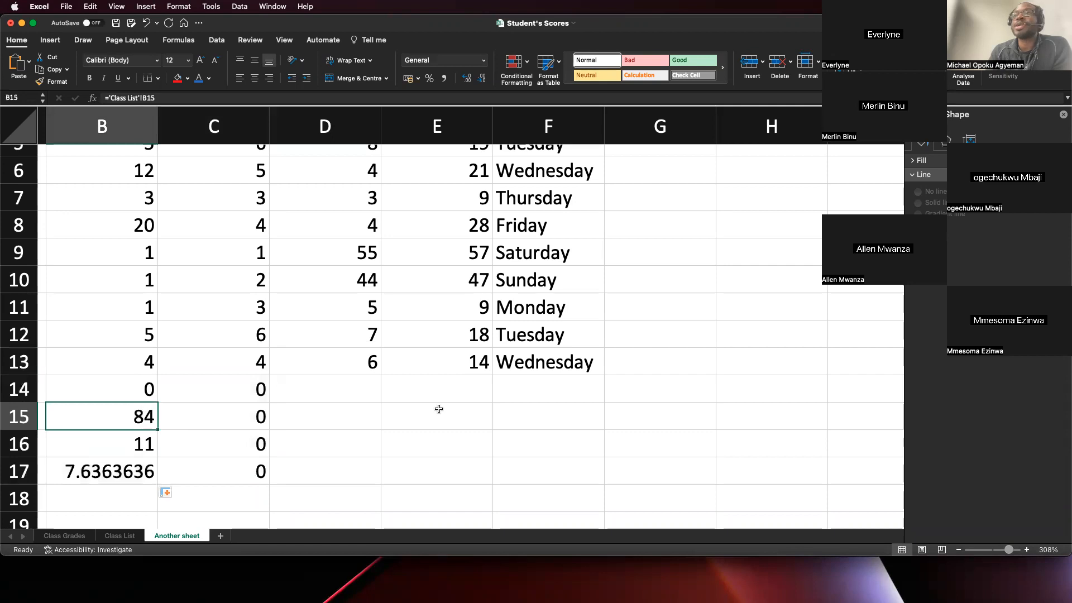
- Inspect the references in the G3 formula and leave it unchanged
{"action": "scroll", "coordinate": [438, 410], "scroll_direction": "up", "scroll_amount": 5}
{"action": "scroll", "coordinate": [439, 410], "scroll_direction": "right", "scroll_amount": 5}
{"action": "scroll", "coordinate": [439, 410], "scroll_direction": "right", "scroll_amount": 1}
{"action": "scroll", "coordinate": [439, 409], "scroll_direction": "down", "scroll_amount": 1}
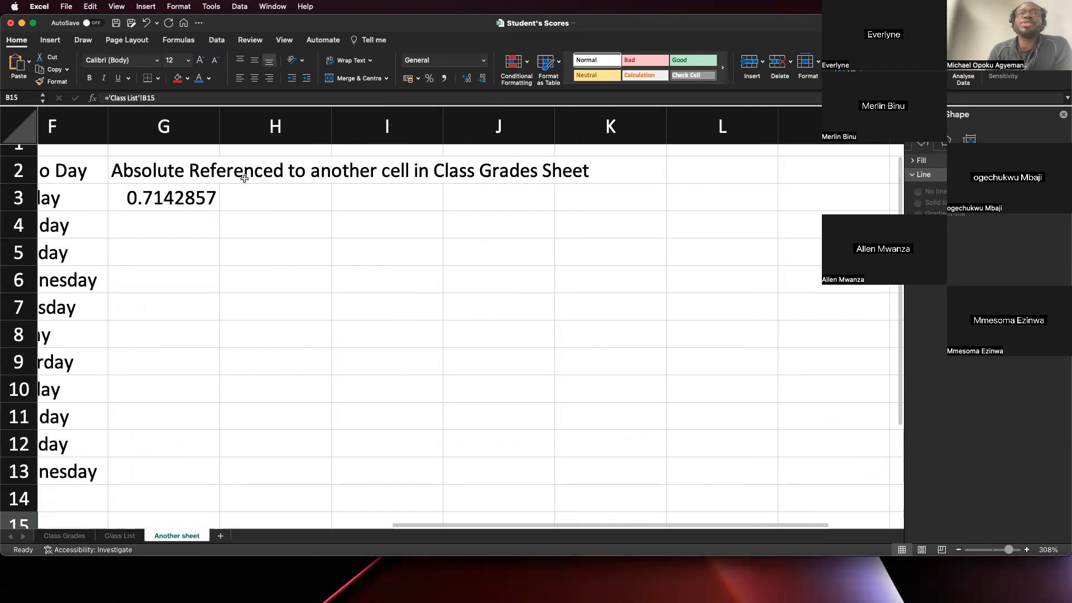
{"action": "left_click", "coordinate": [178, 195]}
{"action": "double_click", "coordinate": [179, 195]}
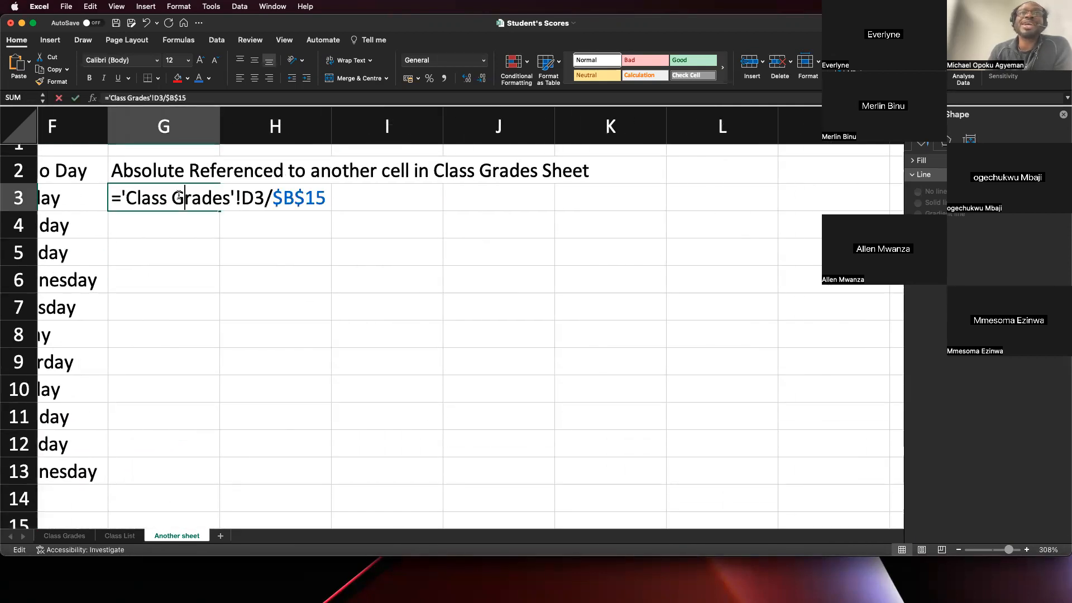
{"action": "left_click", "coordinate": [292, 198]}
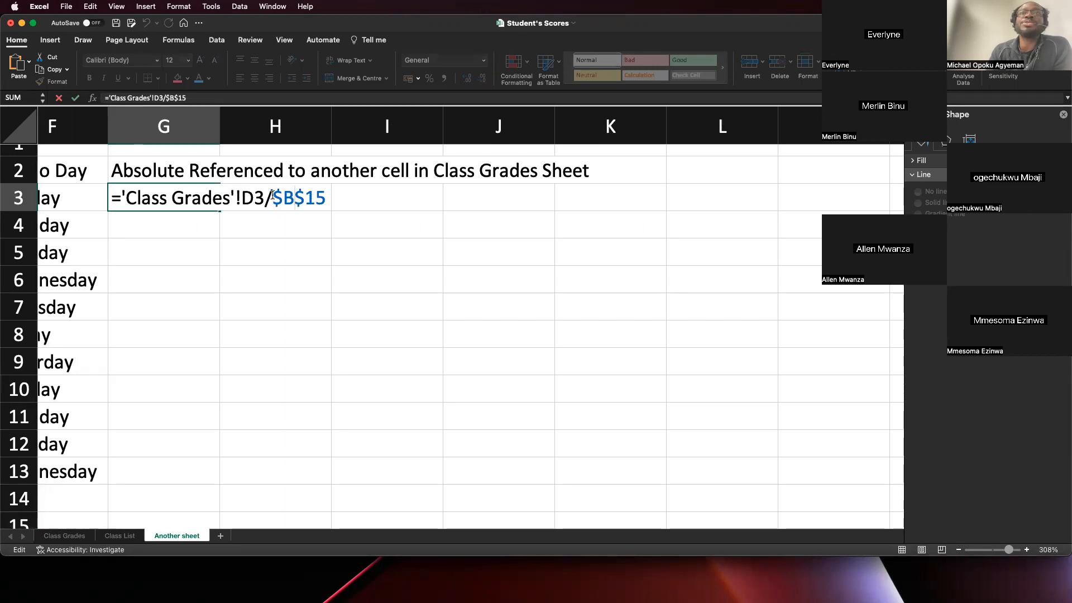
{"action": "left_click", "coordinate": [207, 217]}
{"action": "key", "text": "Escape"}
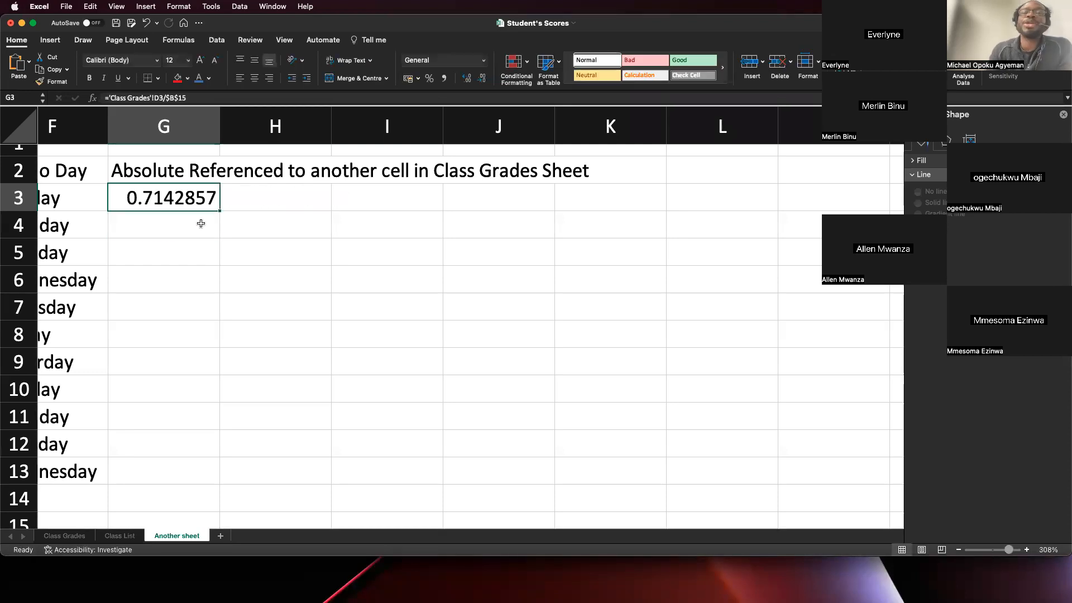
- Fill the G3 formula down to G13 and check the references in the G13 formula
{"action": "left_click_drag", "start_coordinate": [219, 211], "coordinate": [210, 474]}
{"action": "double_click", "coordinate": [181, 471]}
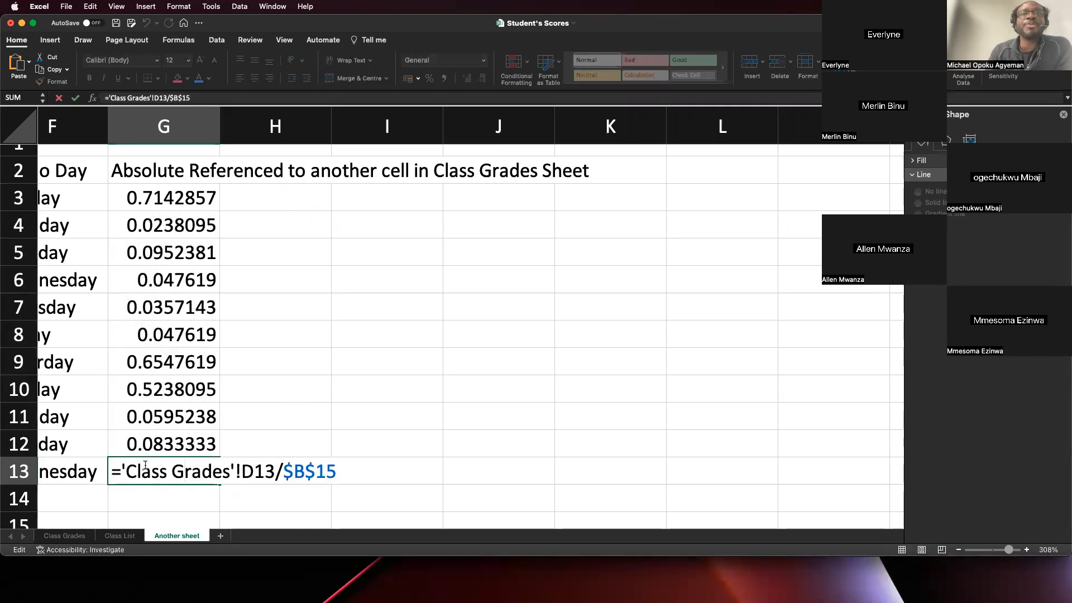
{"action": "left_click", "coordinate": [265, 471]}
{"action": "left_click", "coordinate": [287, 471]}
{"action": "left_click", "coordinate": [327, 472]}
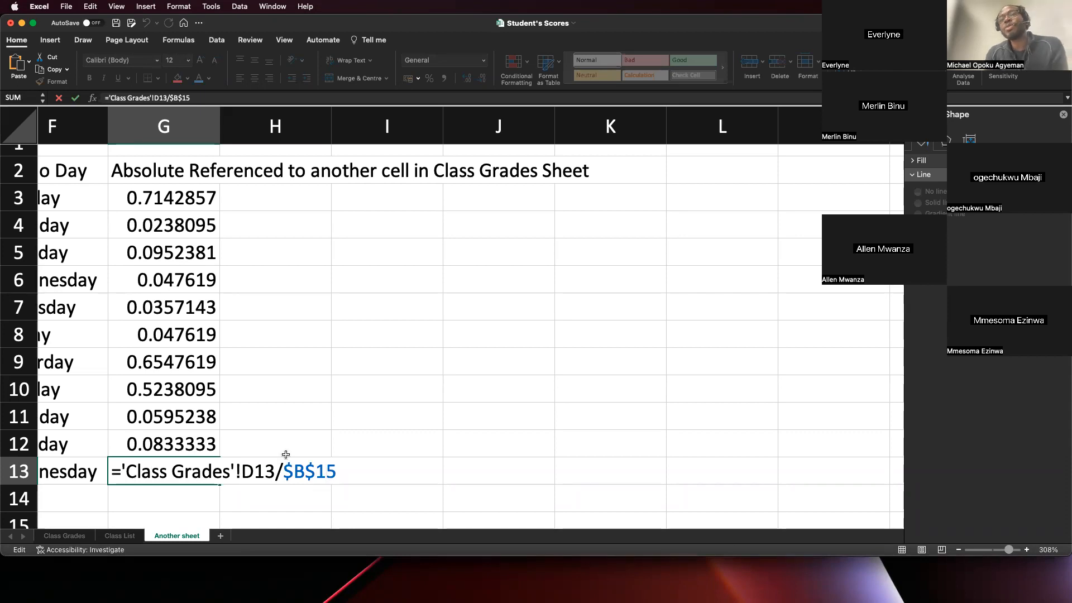
{"action": "key", "text": "Return"}
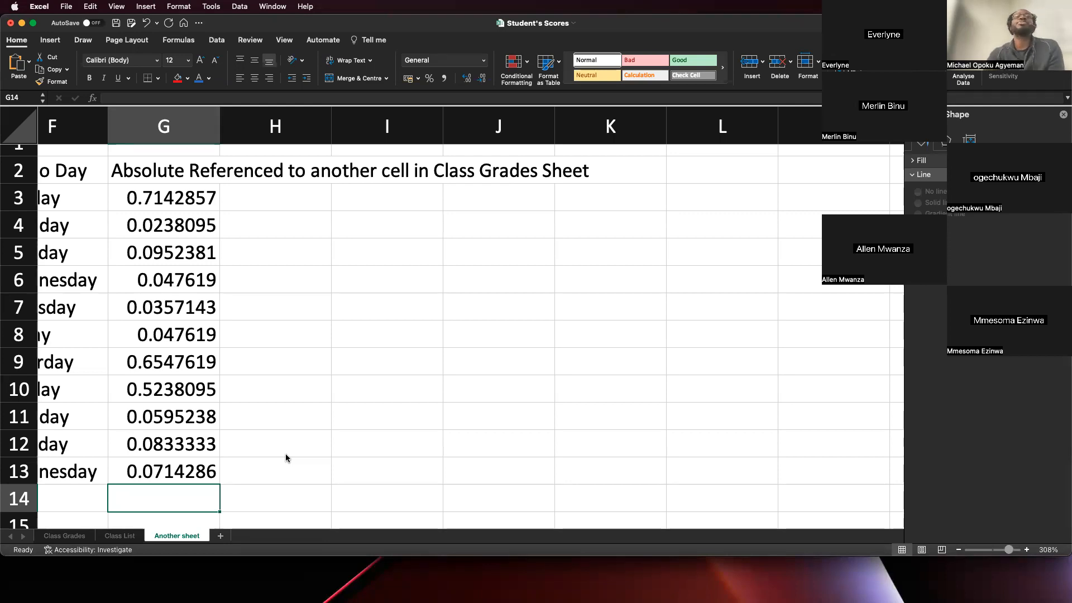
- Overwrite the formula in divisor cell B15 on Another sheet with the value 10
{"action": "scroll", "coordinate": [286, 453], "scroll_direction": "down", "scroll_amount": 8}
{"action": "scroll", "coordinate": [286, 454], "scroll_direction": "left", "scroll_amount": 5}
{"action": "scroll", "coordinate": [261, 426], "scroll_direction": "up", "scroll_amount": 3}
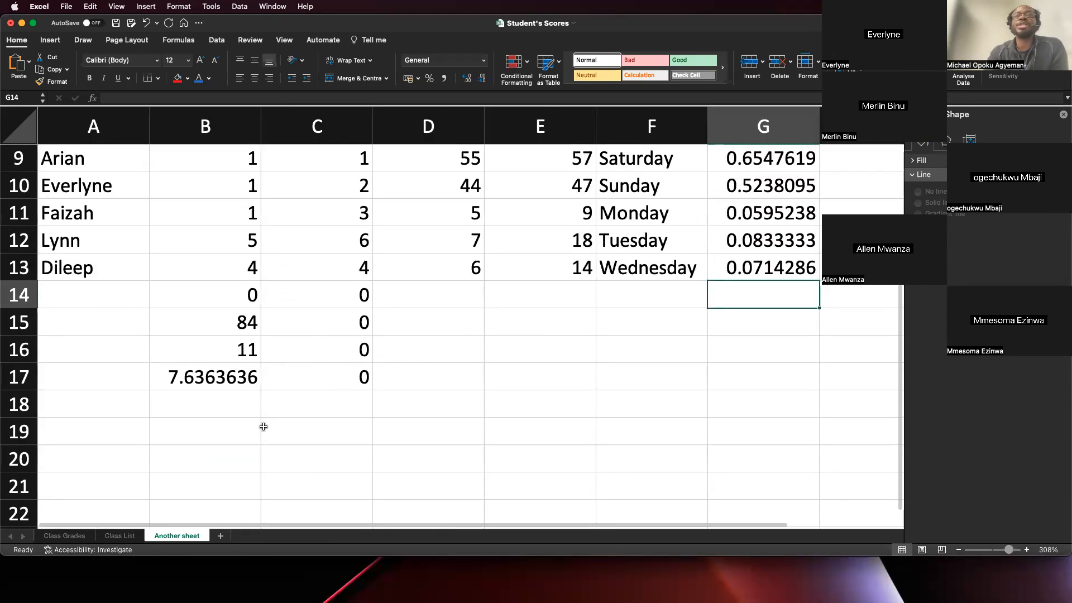
{"action": "left_click", "coordinate": [242, 331]}
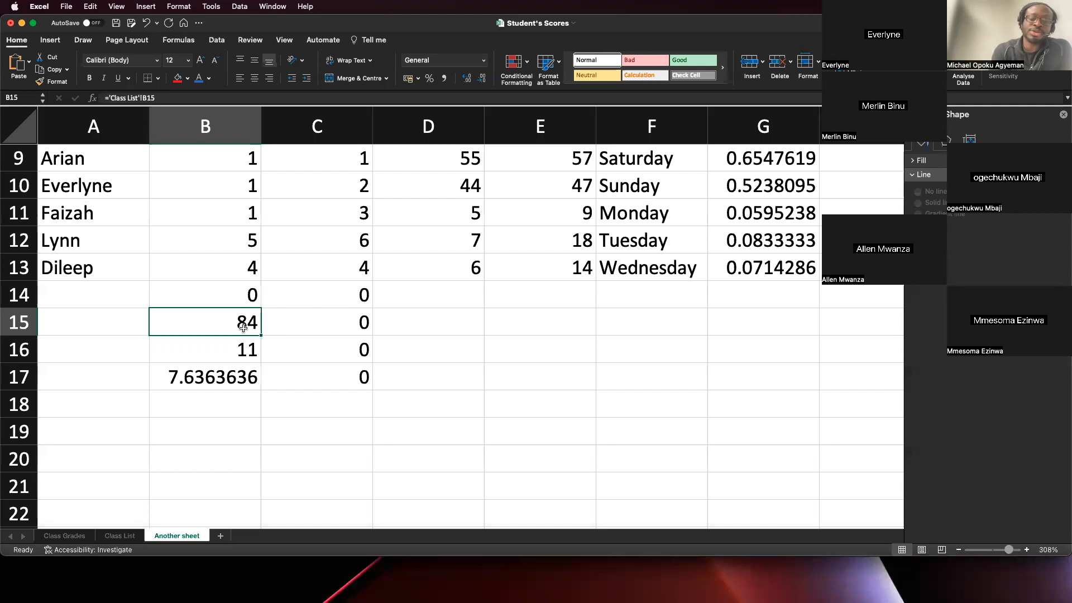
{"action": "type", "text": "0"}
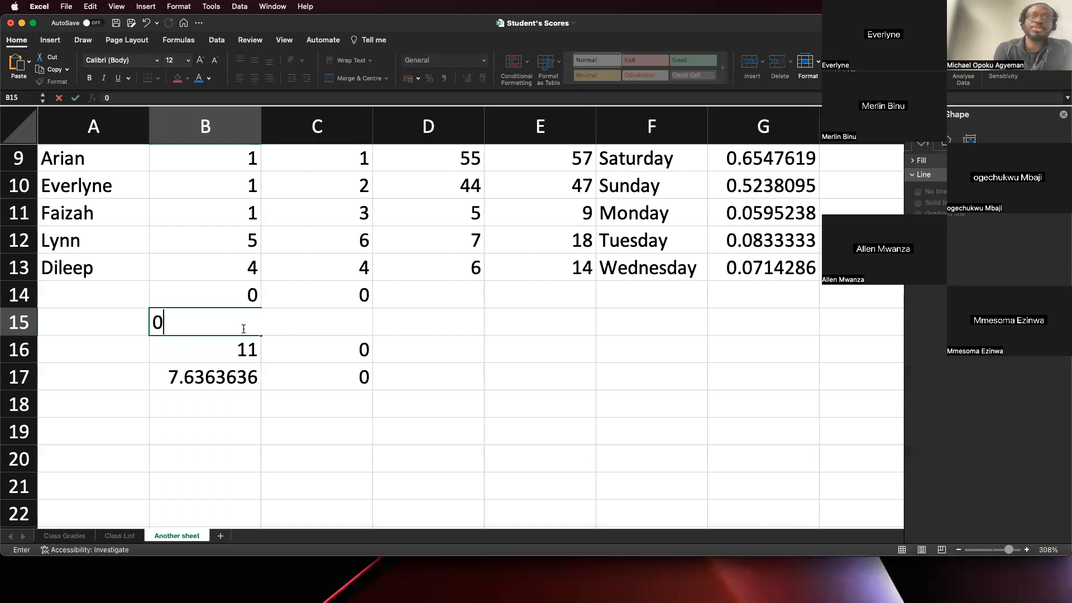
{"action": "type", "text": "10"}
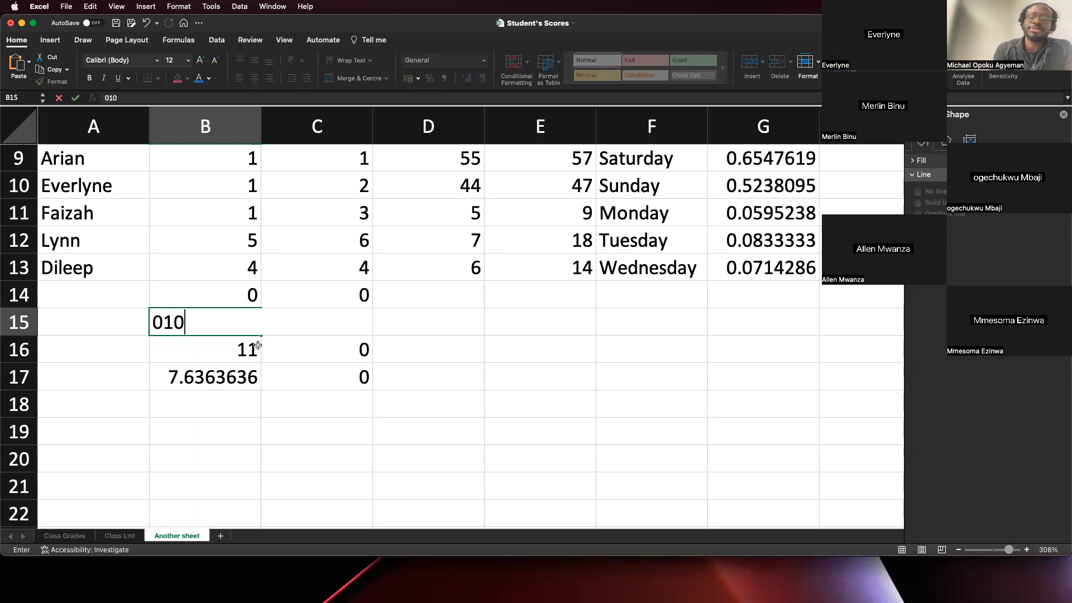
{"action": "key", "text": "Return"}
- Compare the formula in G3 with the Test 3 score in D3 and the divisor in B15
{"action": "scroll", "coordinate": [554, 225], "scroll_direction": "up", "scroll_amount": 5}
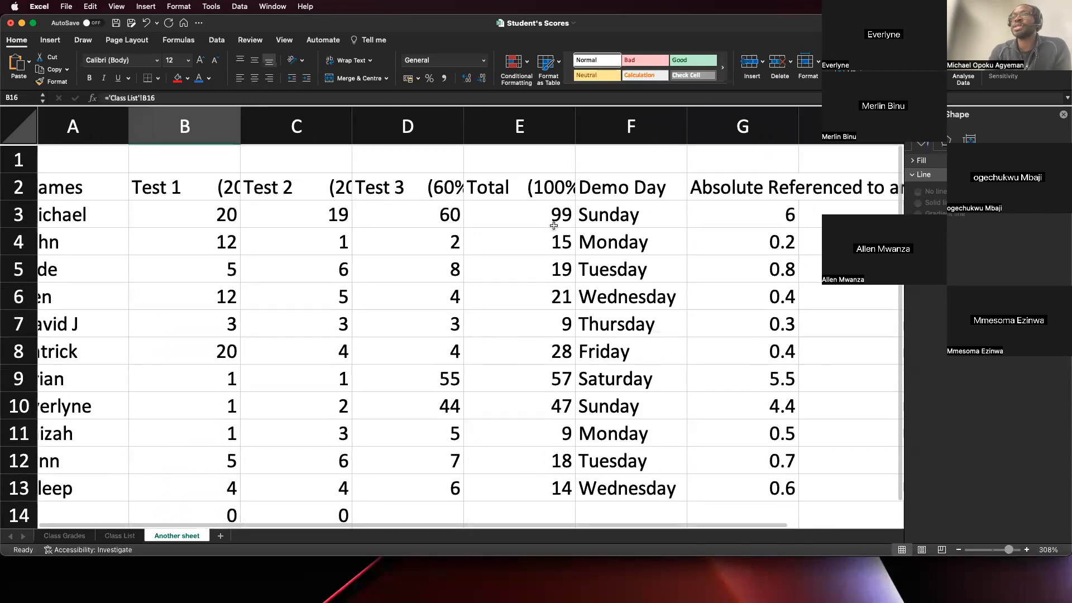
{"action": "left_click", "coordinate": [449, 218]}
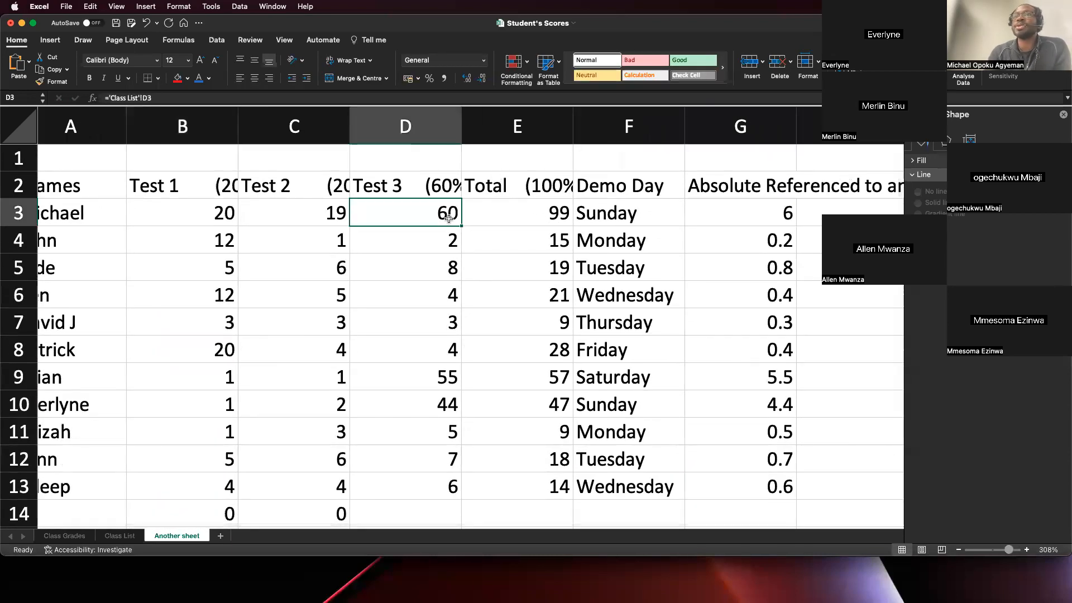
{"action": "double_click", "coordinate": [773, 216]}
{"action": "key", "text": "Escape"}
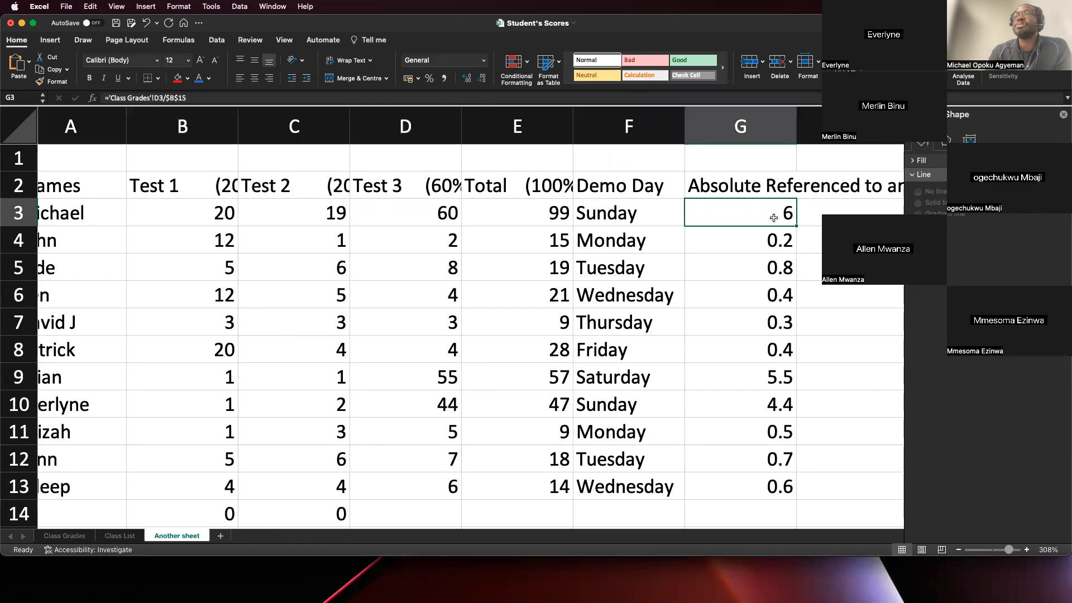
{"action": "double_click", "coordinate": [776, 215]}
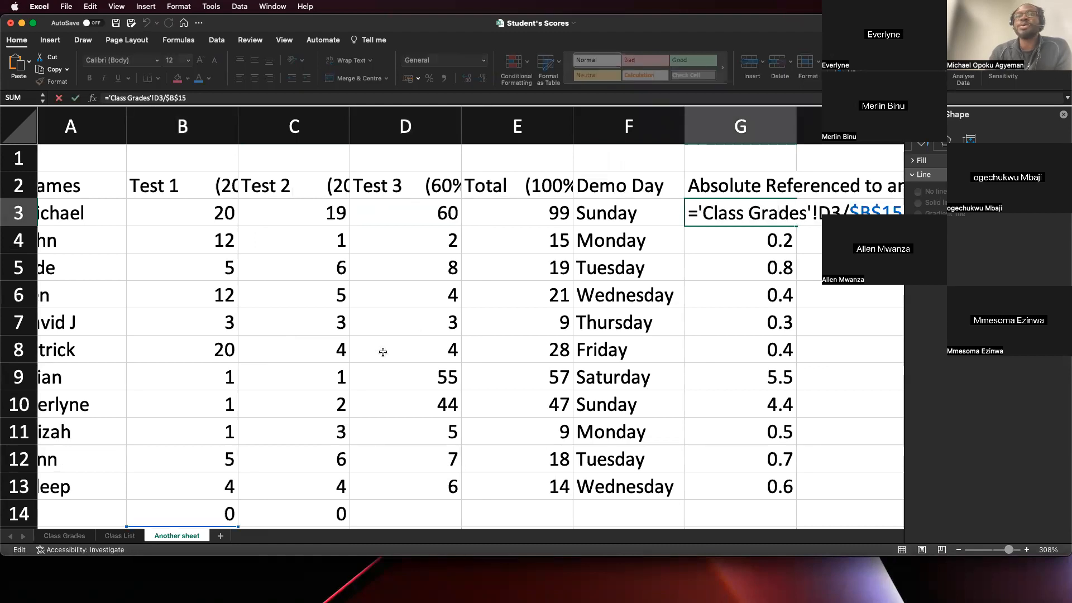
{"action": "scroll", "coordinate": [383, 349], "scroll_direction": "down", "scroll_amount": 5}
{"action": "scroll", "coordinate": [383, 349], "scroll_direction": "left", "scroll_amount": 1}
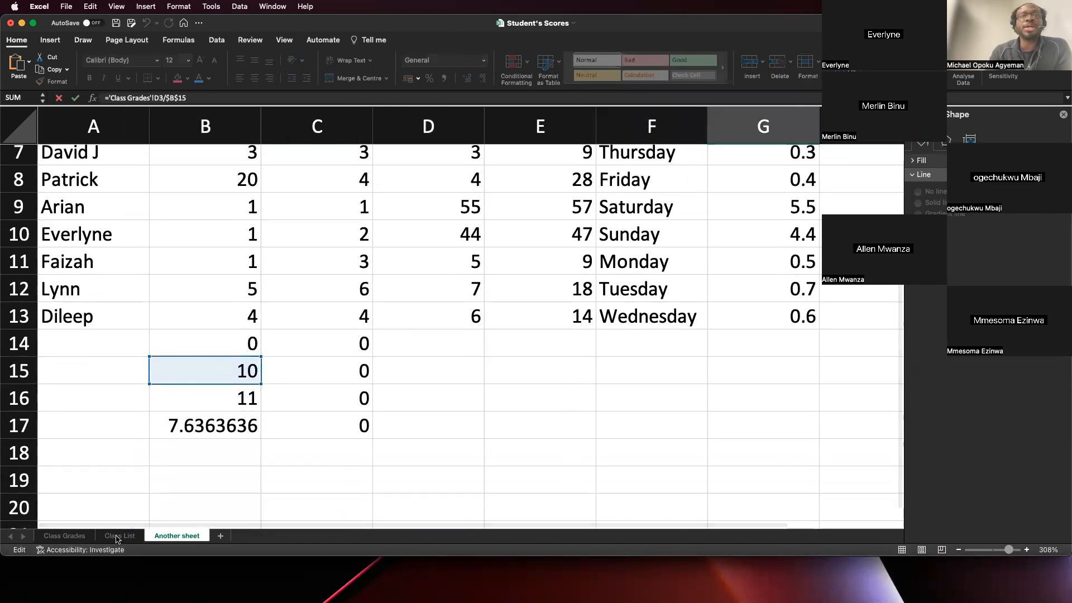
{"action": "scroll", "coordinate": [493, 428], "scroll_direction": "right", "scroll_amount": 5}
{"action": "scroll", "coordinate": [494, 427], "scroll_direction": "up", "scroll_amount": 5}
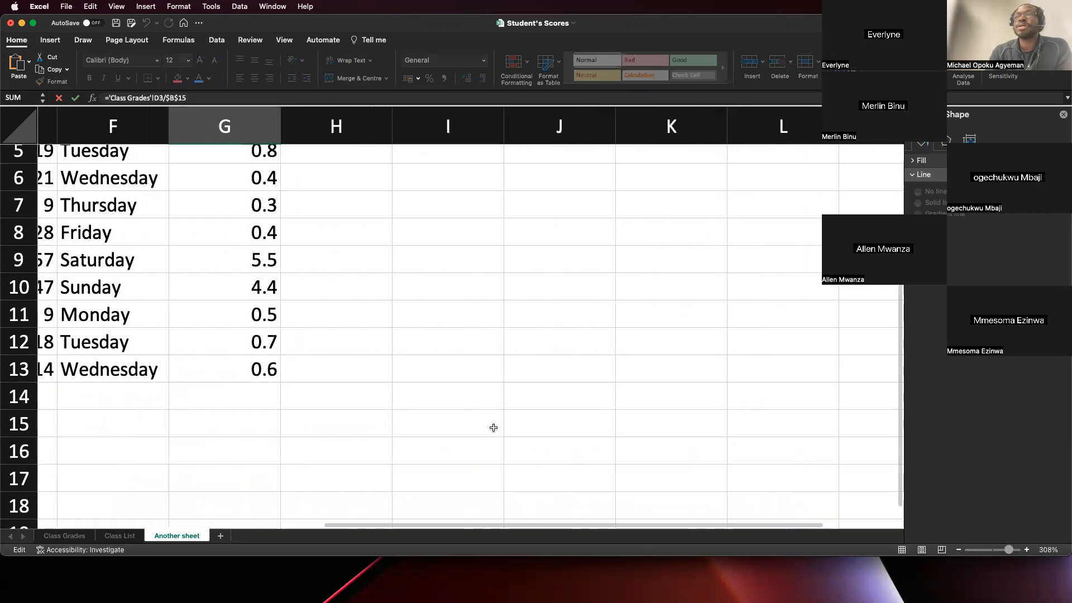
{"action": "scroll", "coordinate": [494, 427], "scroll_direction": "left", "scroll_amount": 1}
{"action": "scroll", "coordinate": [615, 321], "scroll_direction": "left", "scroll_amount": 6}
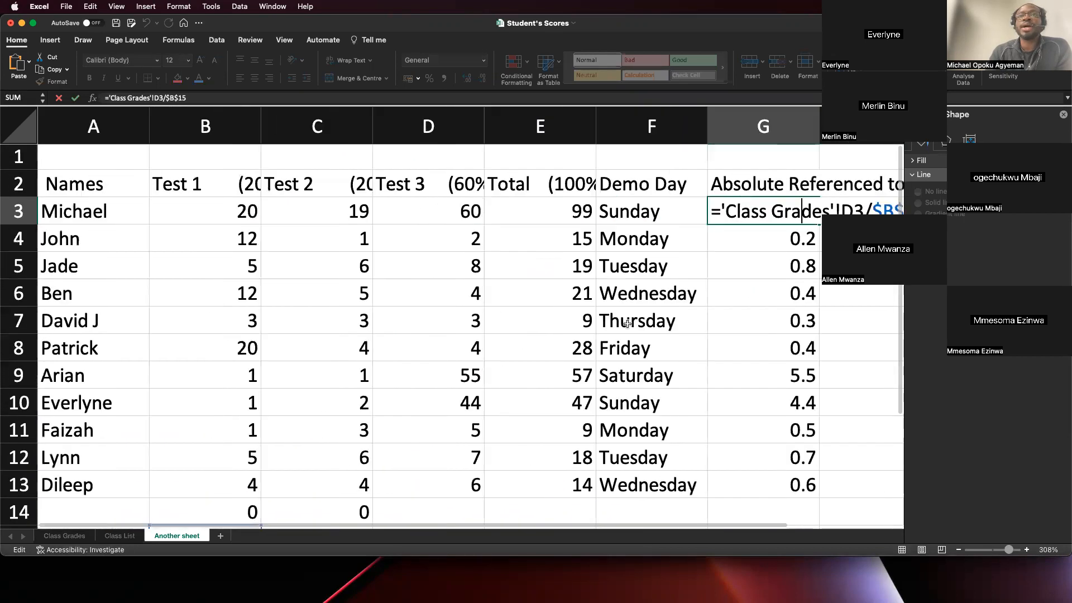
{"action": "scroll", "coordinate": [105, 525], "scroll_direction": "right", "scroll_amount": 1}
- Check the Test 3 scores and the Total Score cell B15 on the Class Grades sheet
{"action": "left_click", "coordinate": [75, 535]}
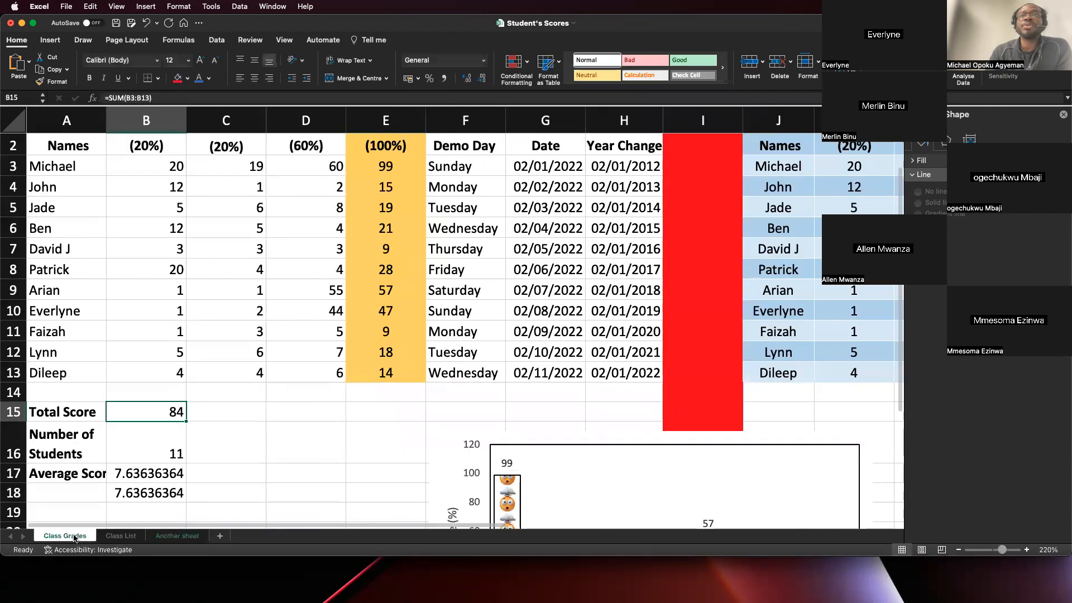
{"action": "scroll", "coordinate": [393, 279], "scroll_direction": "up", "scroll_amount": 2}
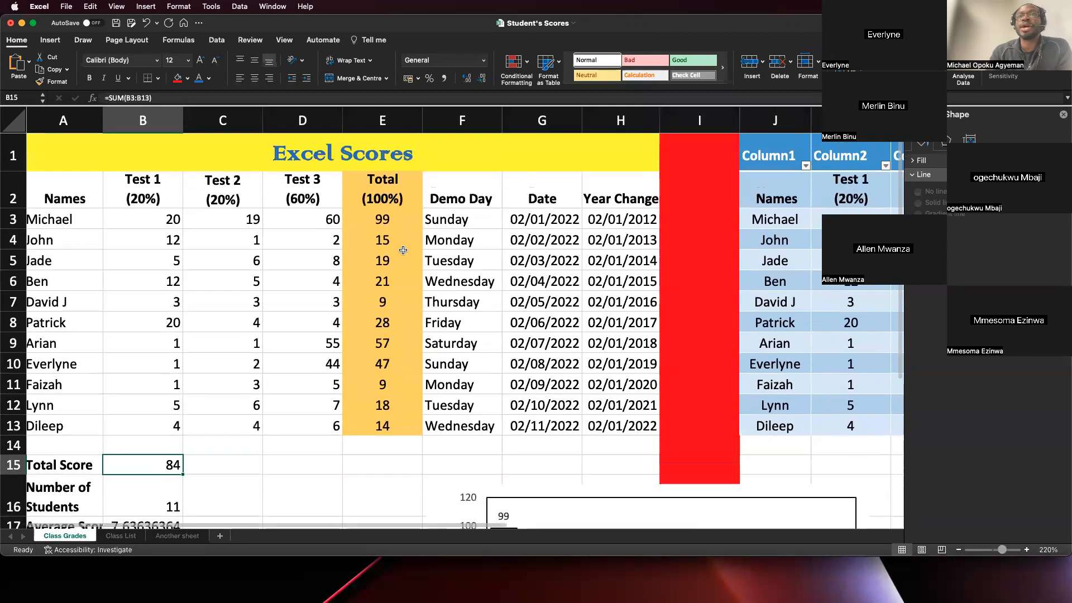
{"action": "scroll", "coordinate": [403, 250], "scroll_direction": "right", "scroll_amount": 3}
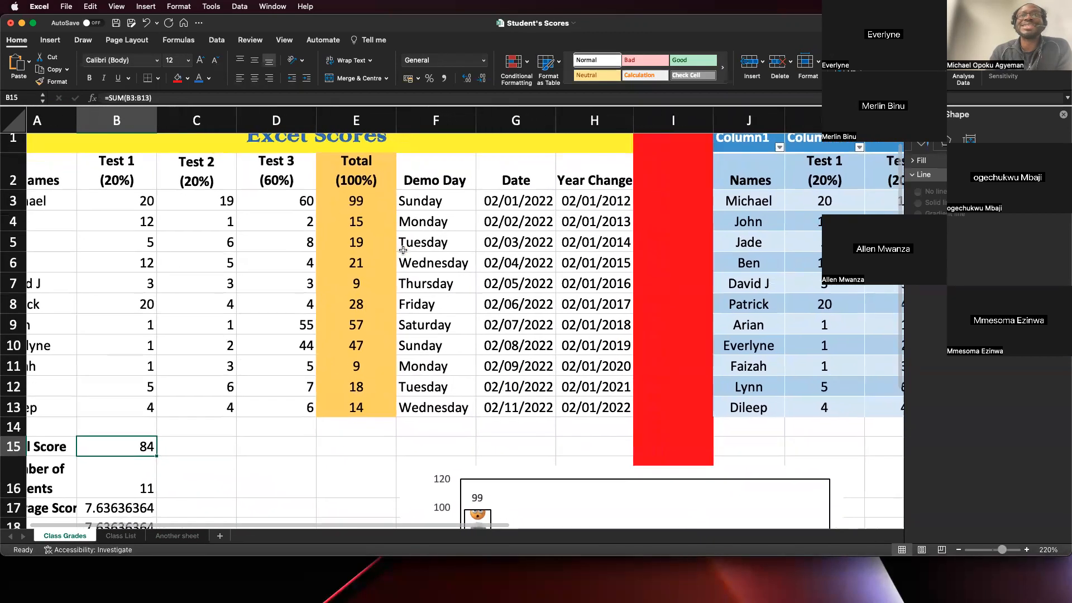